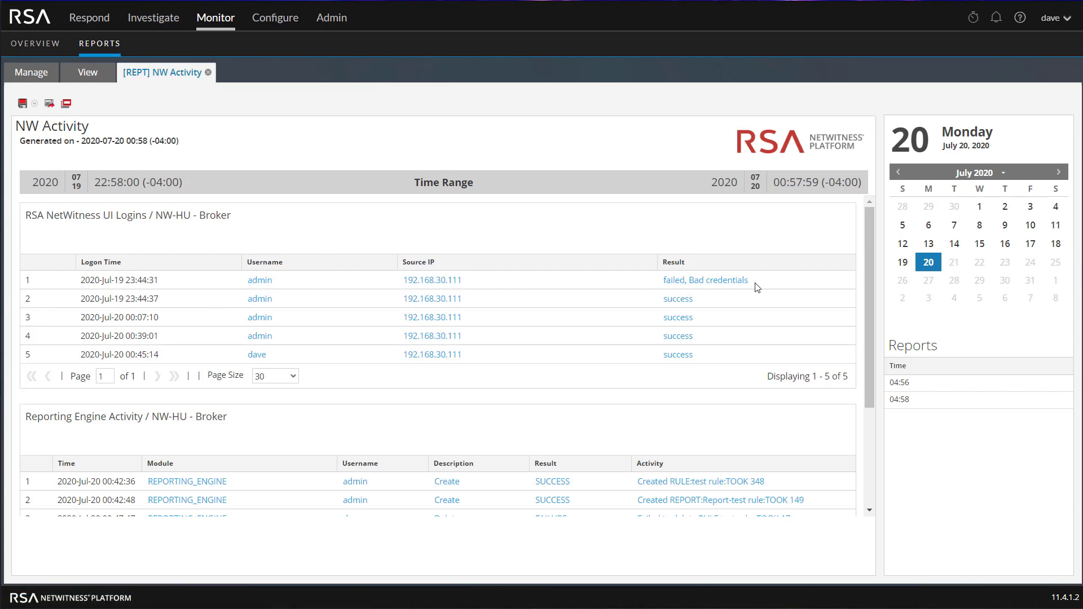
- Review the UI logins and Reporting Engine activity tables in the NW Activity report
scroll(339, 316, "down", 1)
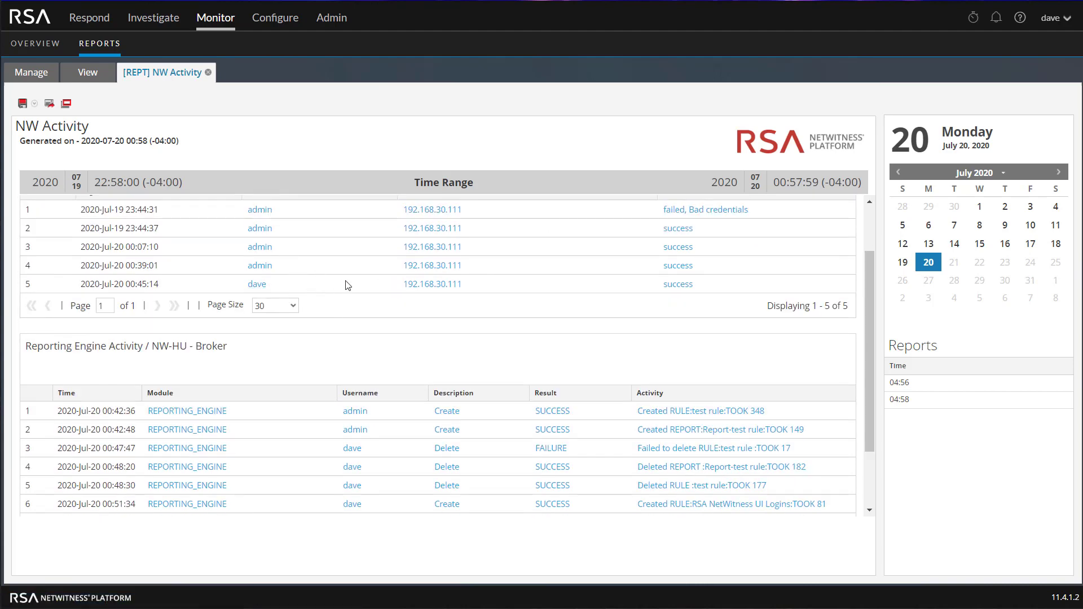
scroll(631, 291, "down", 1)
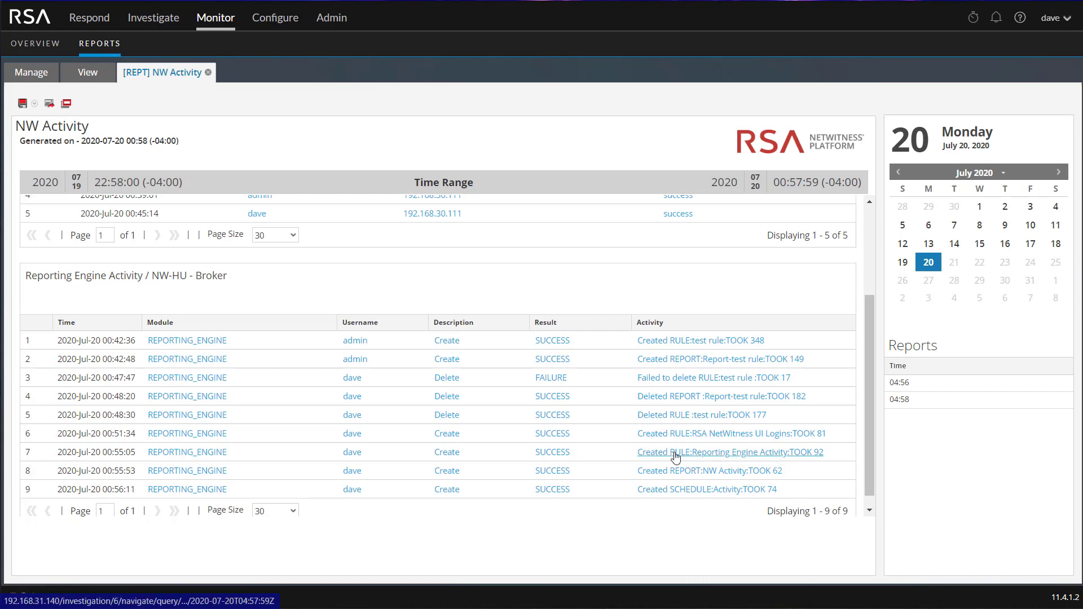
- Open the configuration of the NW-ELH Log Decoder service and check the cef entry among its service parsers
left_click(334, 19)
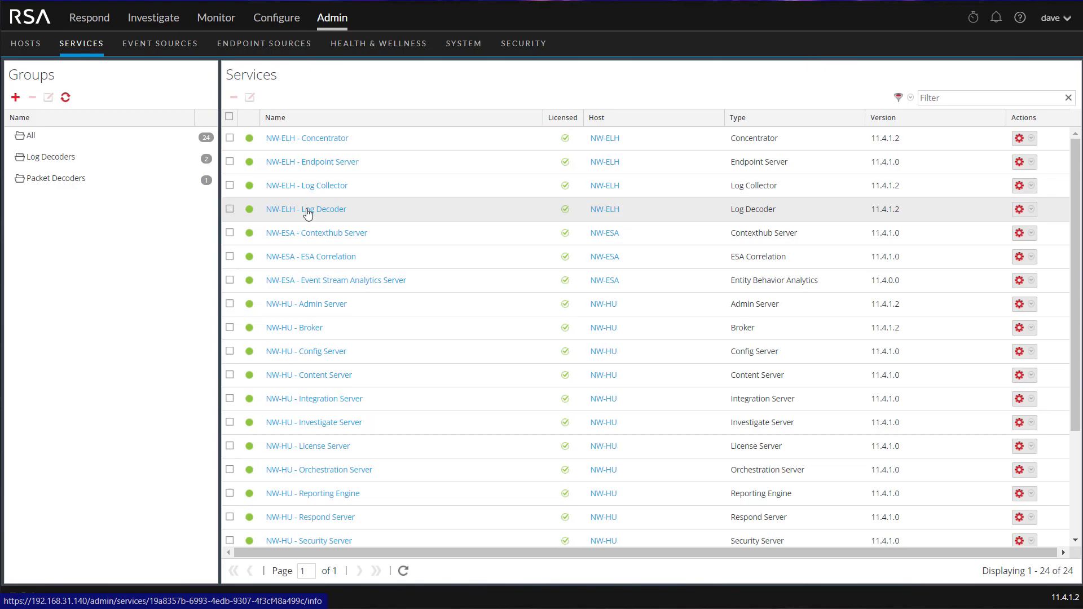
left_click(308, 212)
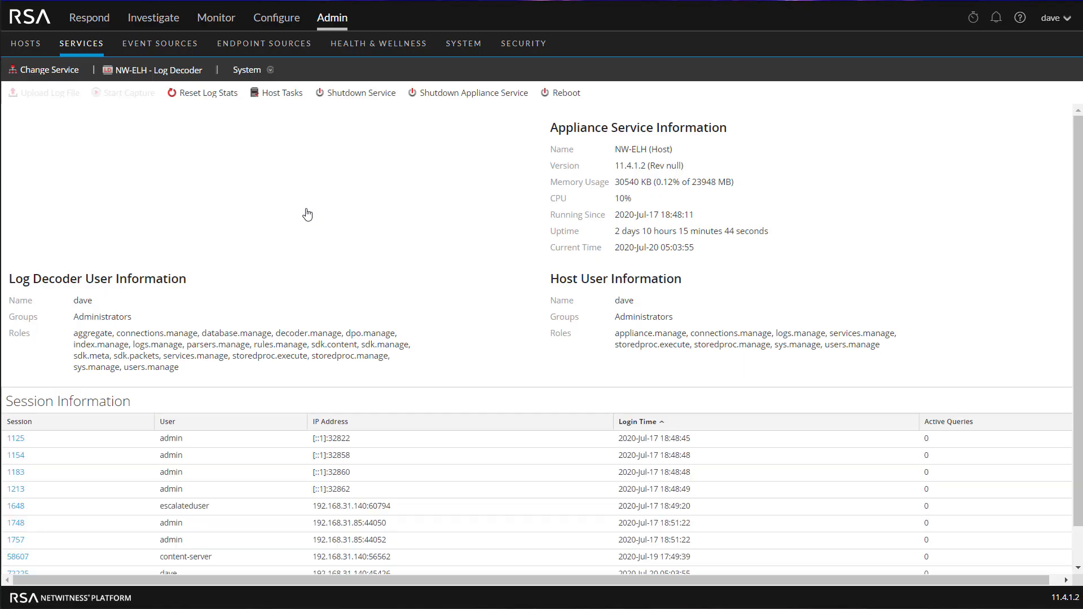
left_click(248, 69)
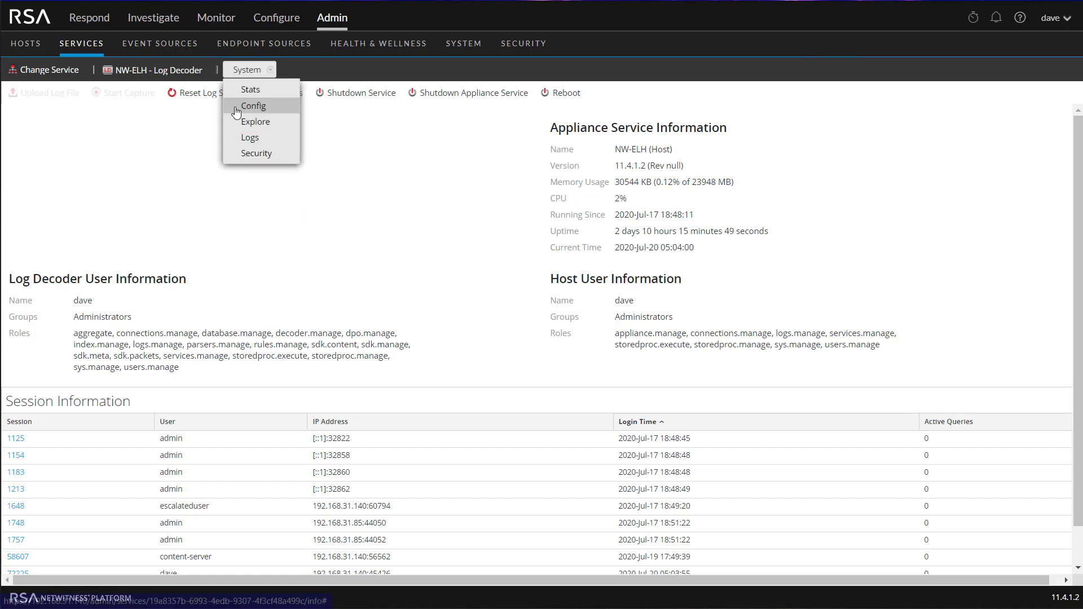
left_click(252, 107)
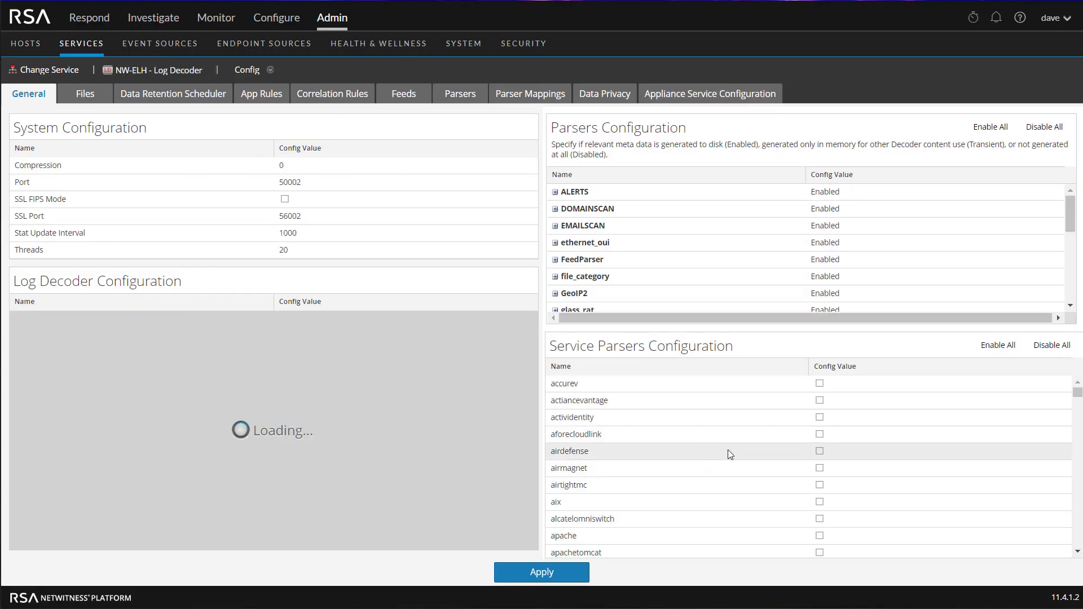
scroll(727, 449, "down", 10)
scroll(730, 454, "down", 10)
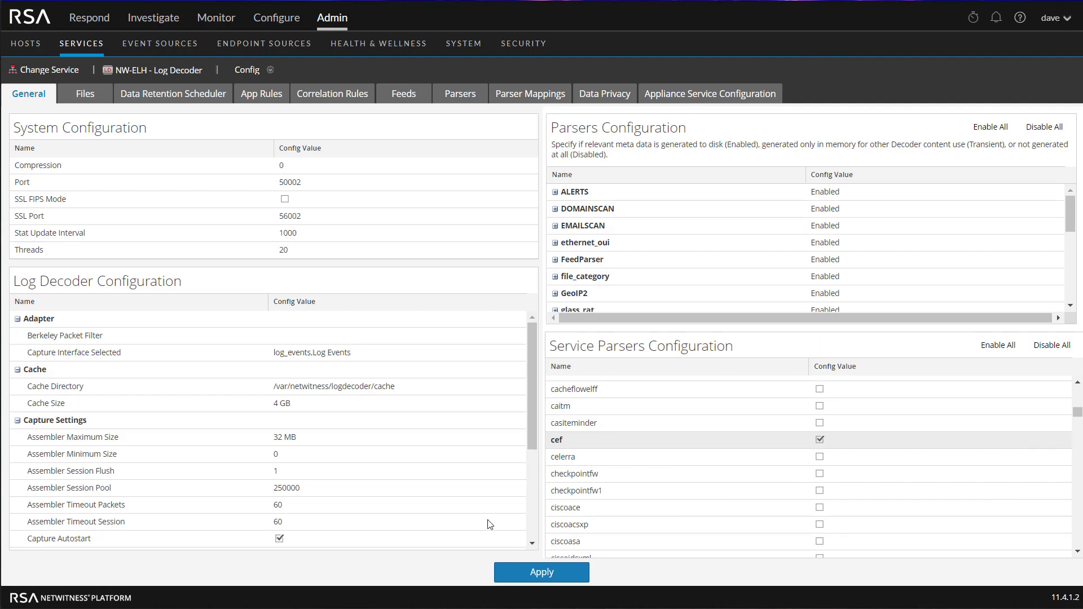
- Reload all meta parsers by sending the reload command to /decoder/parsers in the Log Decoder's Explore view
left_click(257, 79)
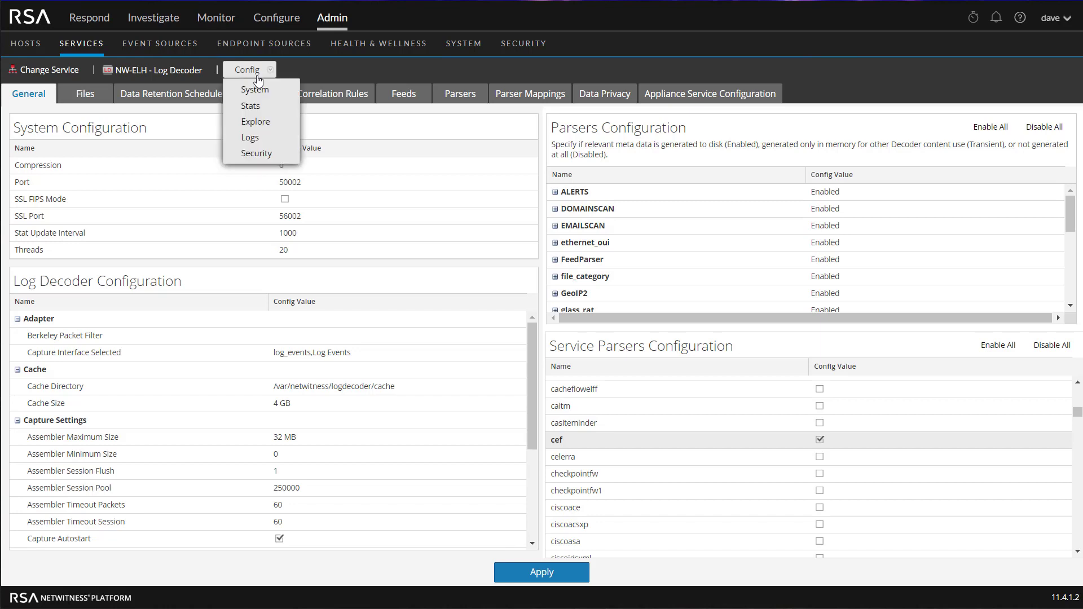
left_click(249, 123)
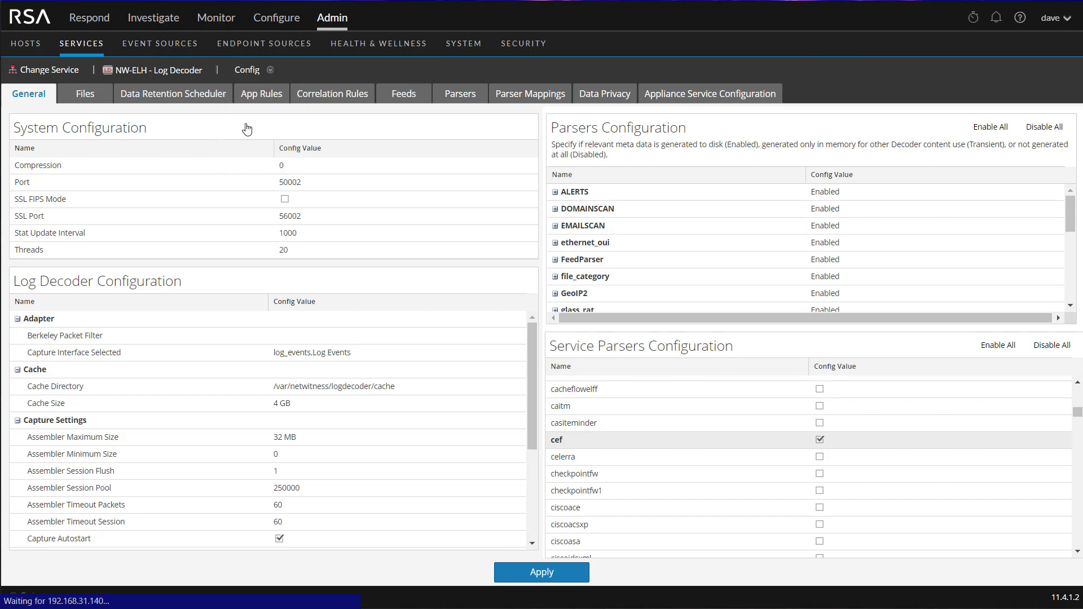
left_click(17, 189)
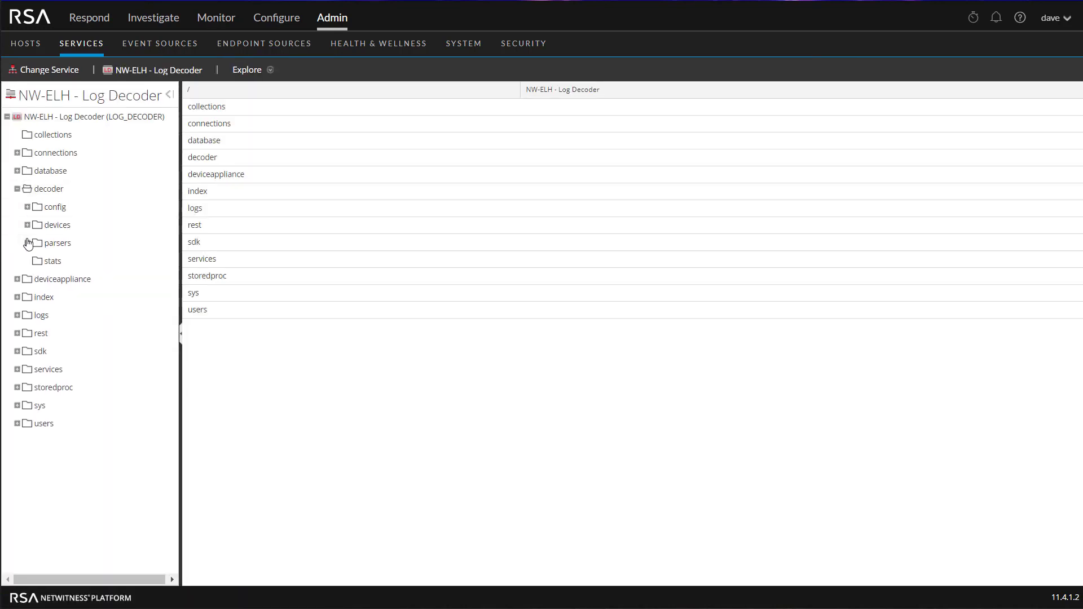
right_click(55, 243)
left_click(82, 251)
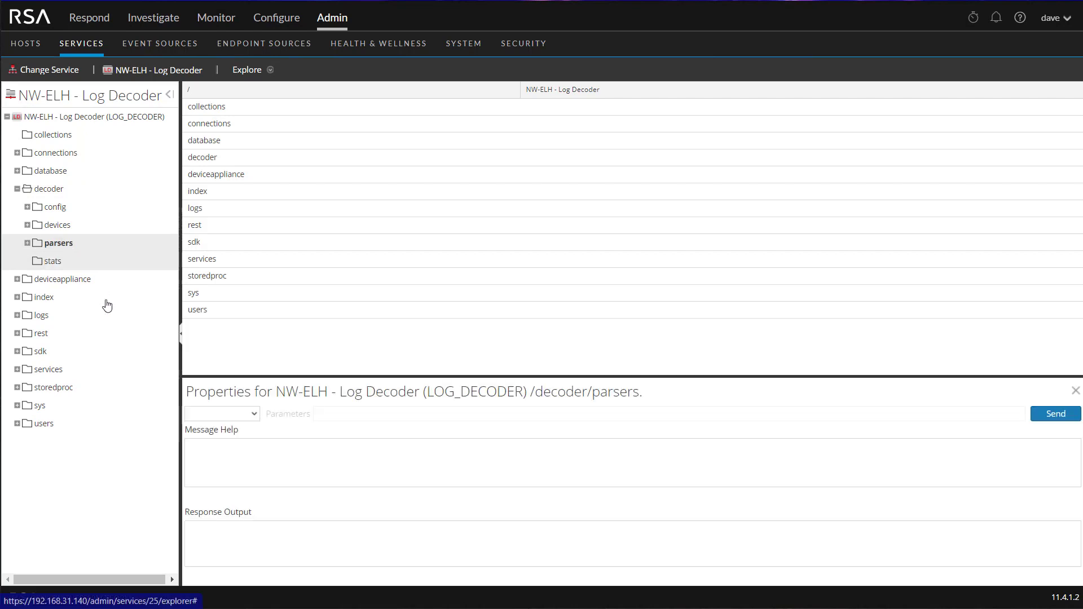
left_click(222, 413)
left_click(223, 354)
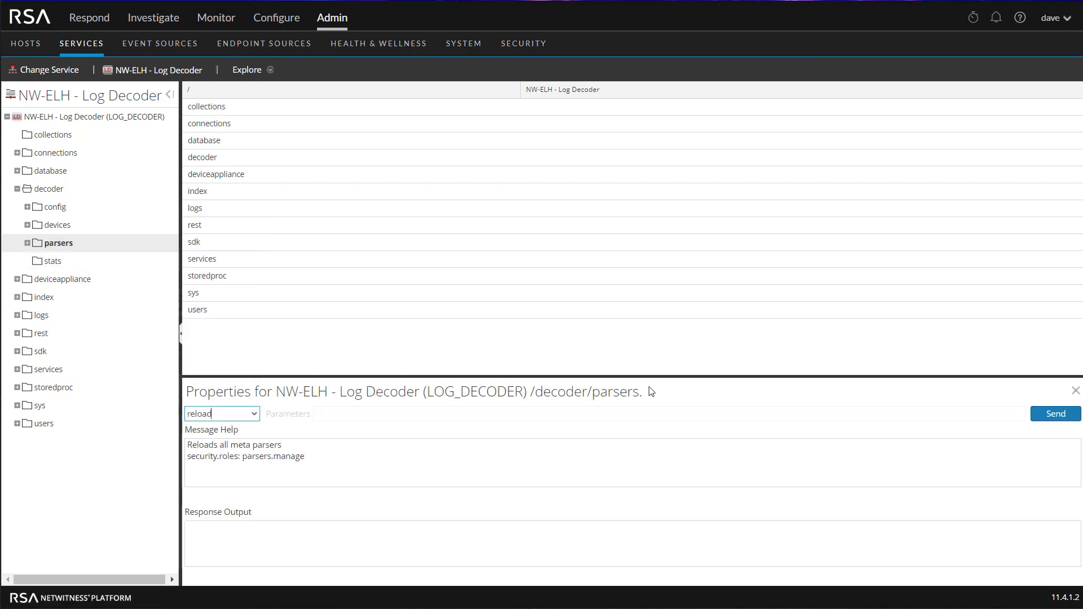
left_click(1058, 417)
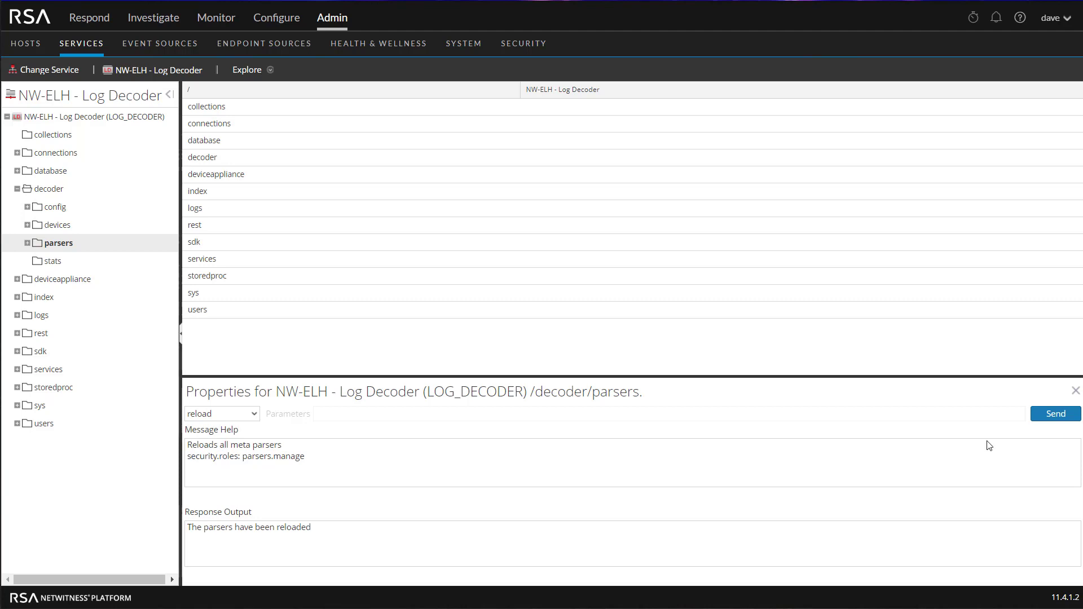
- Open the Syslog Output notification under the system's Global Notifications outputs for editing and save its definition
left_click(474, 48)
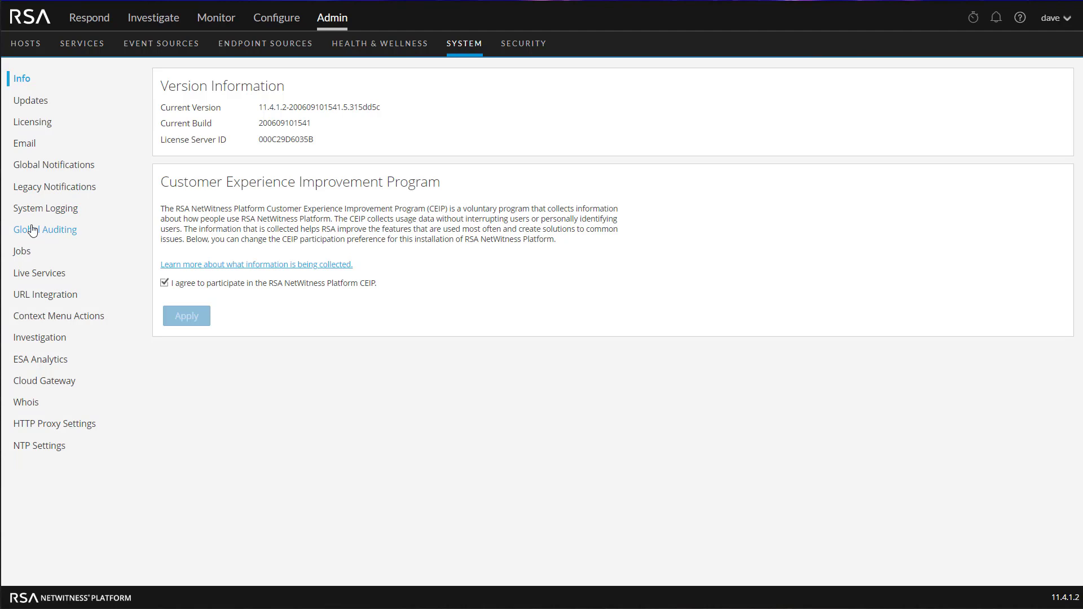
left_click(48, 165)
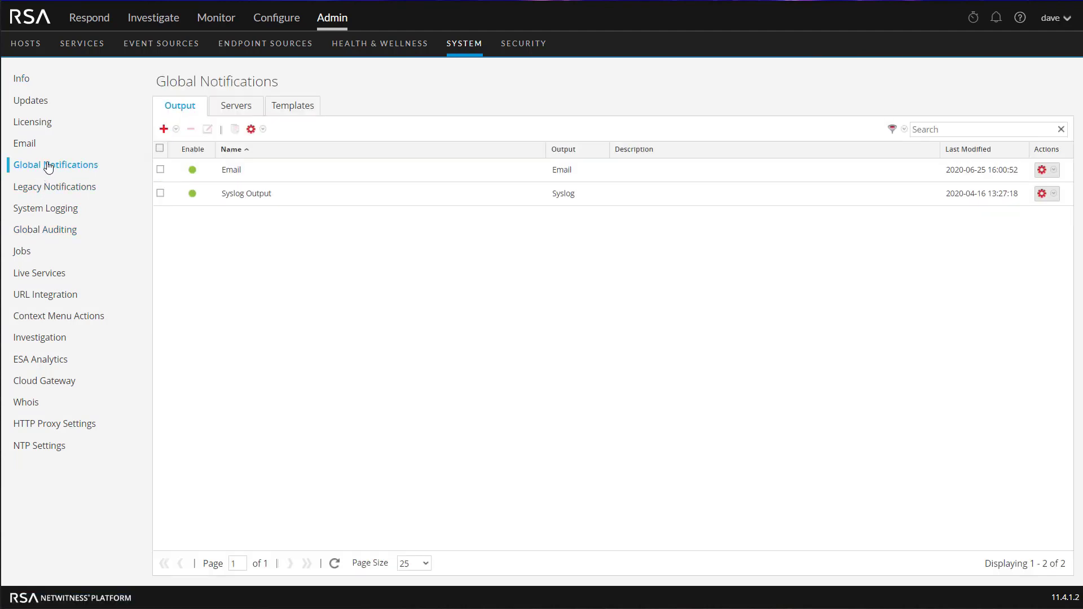
left_click(253, 195)
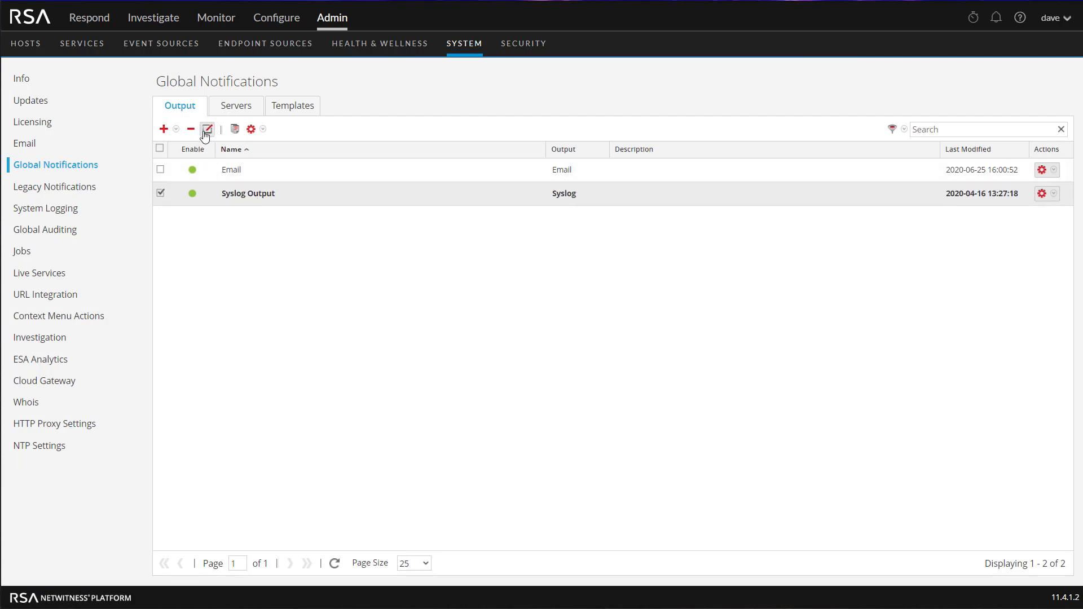
left_click(164, 129)
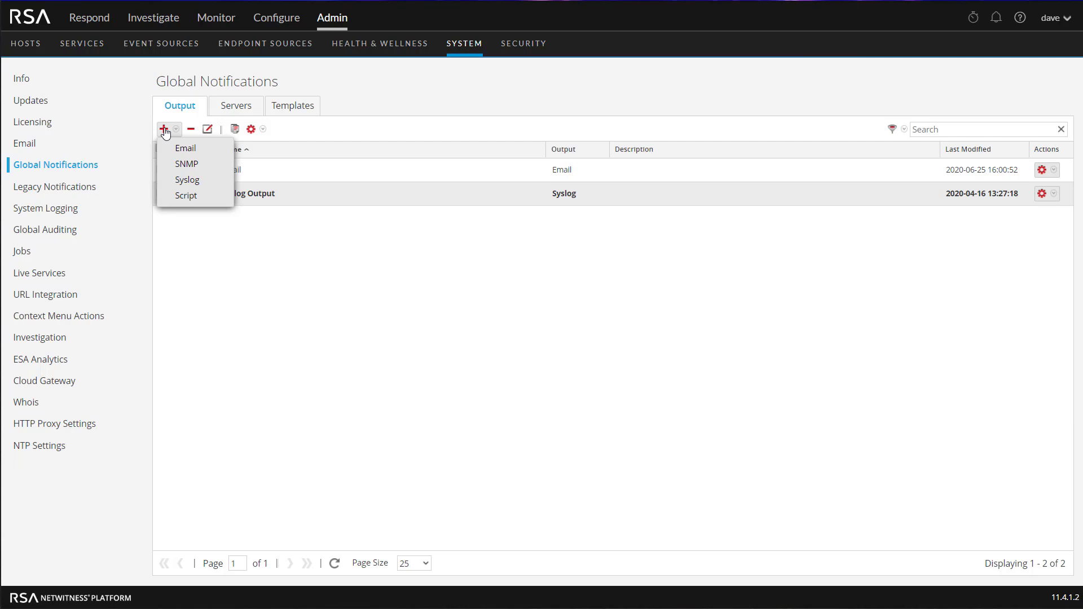
left_click(278, 194)
left_click(207, 129)
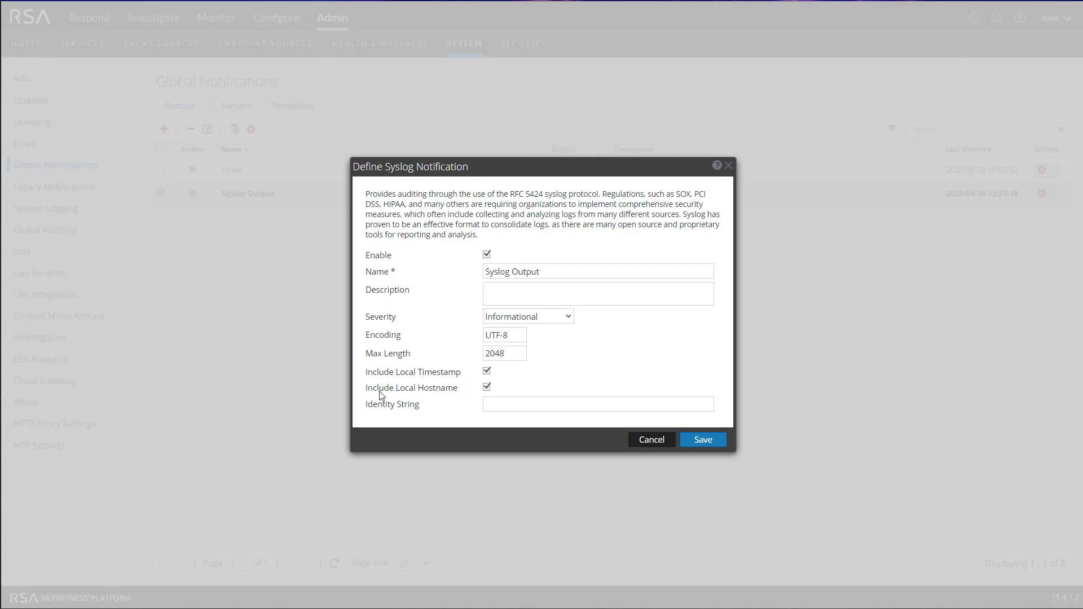
left_click(703, 441)
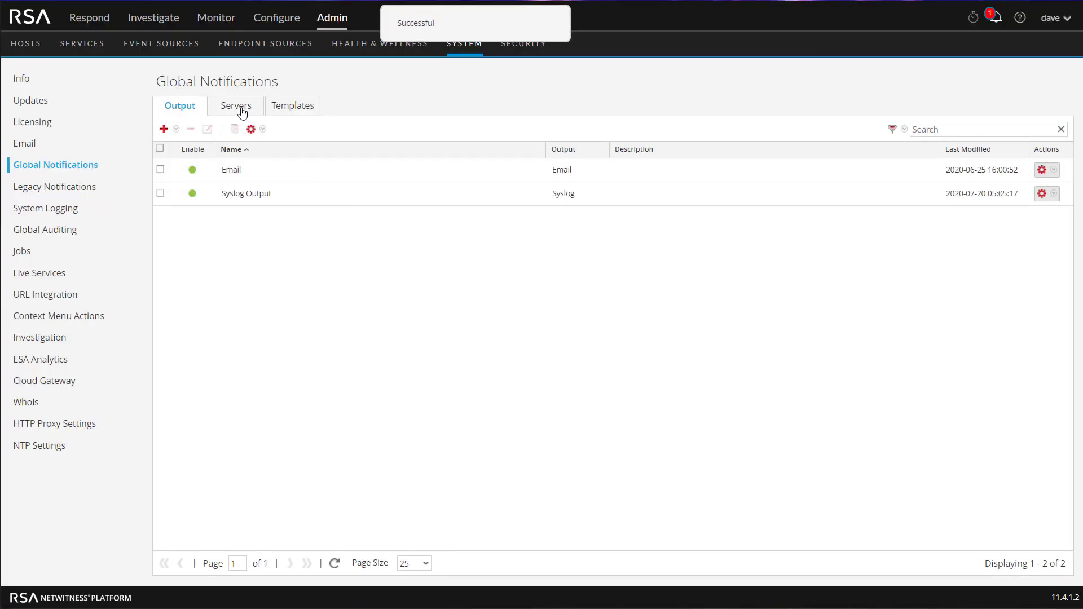
- Inspect the Syslog Output notification server's host, port and protocol options, and close its definition without saving
left_click(242, 110)
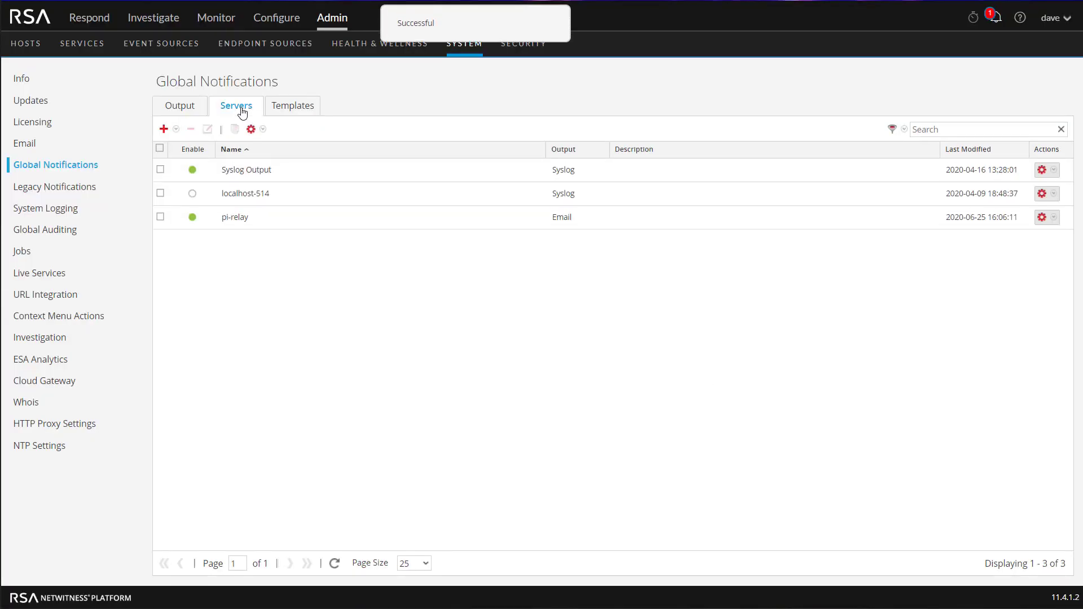
left_click(252, 171)
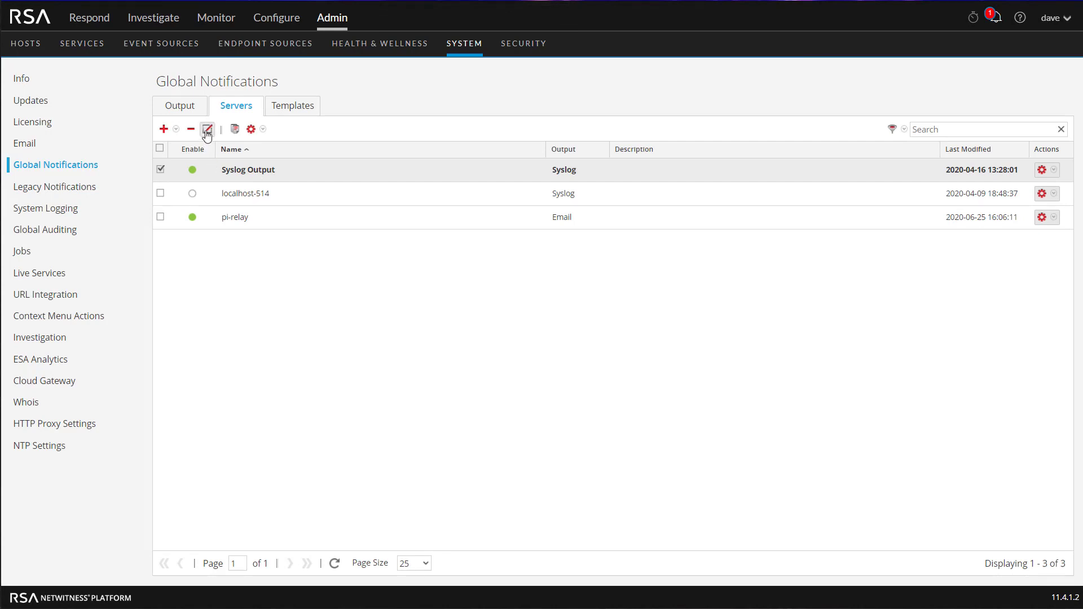
left_click(164, 130)
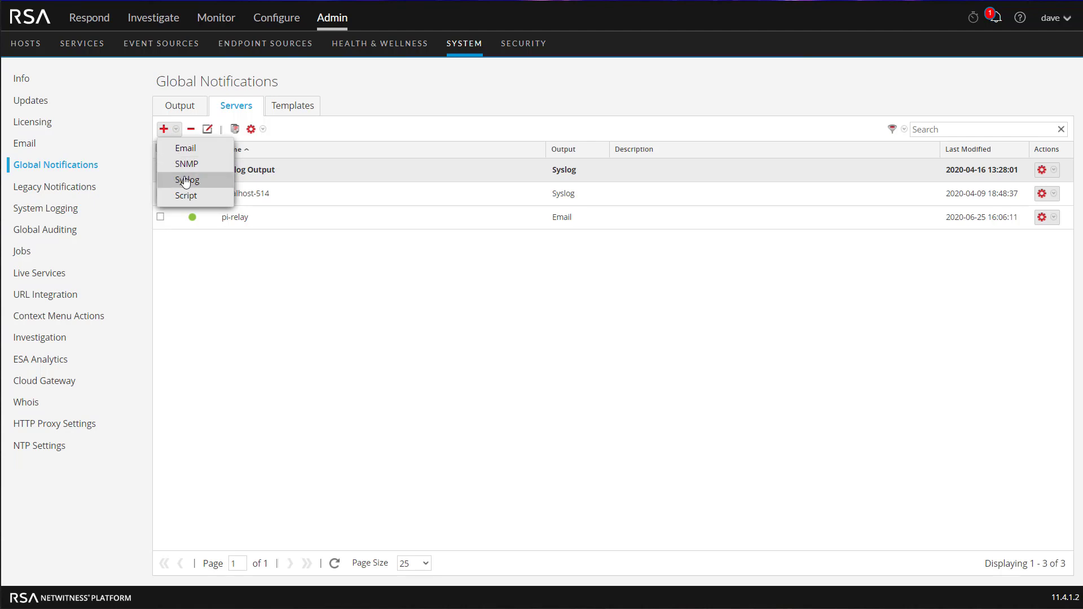
left_click(515, 364)
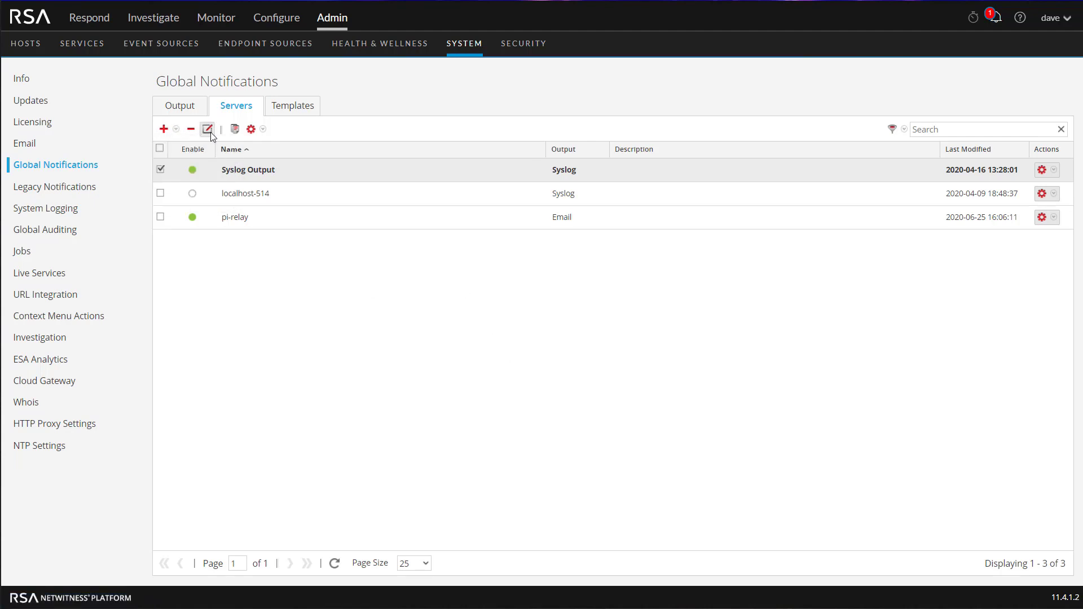
left_click(207, 129)
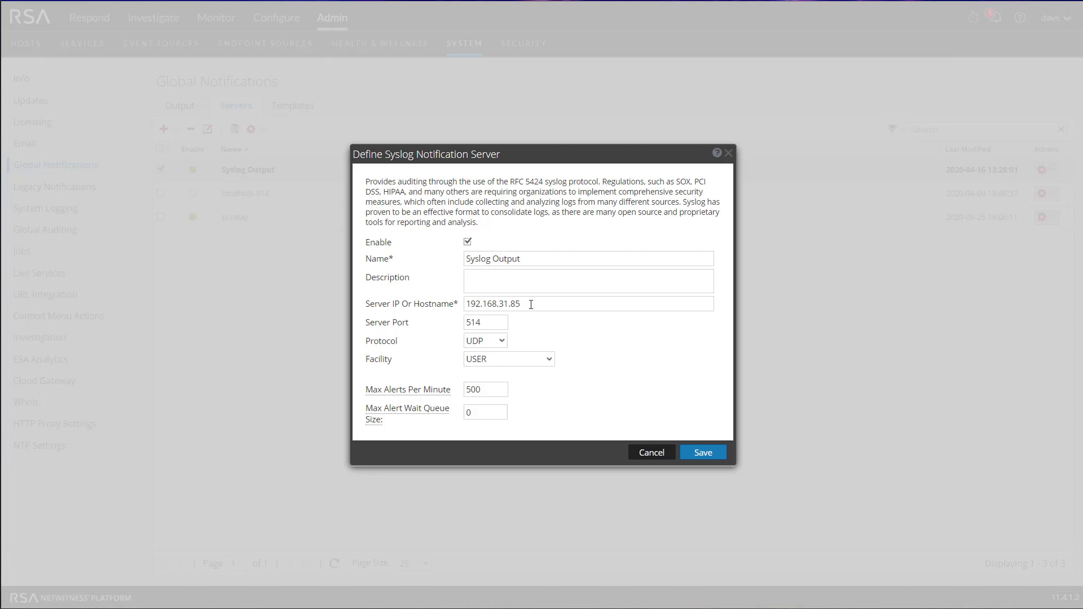
left_click_drag(521, 303, 450, 312)
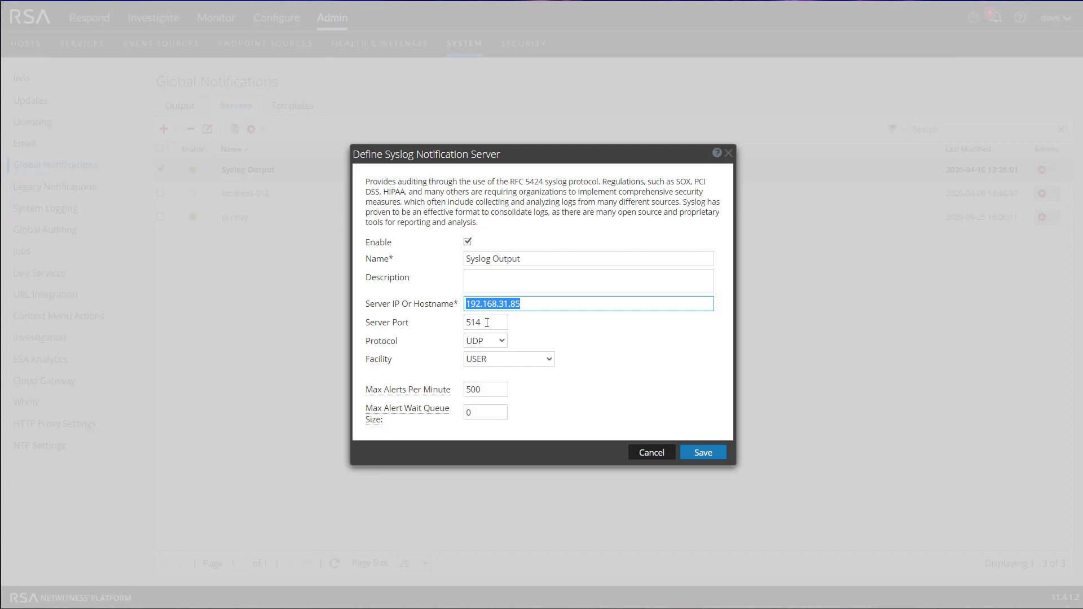
left_click(501, 342)
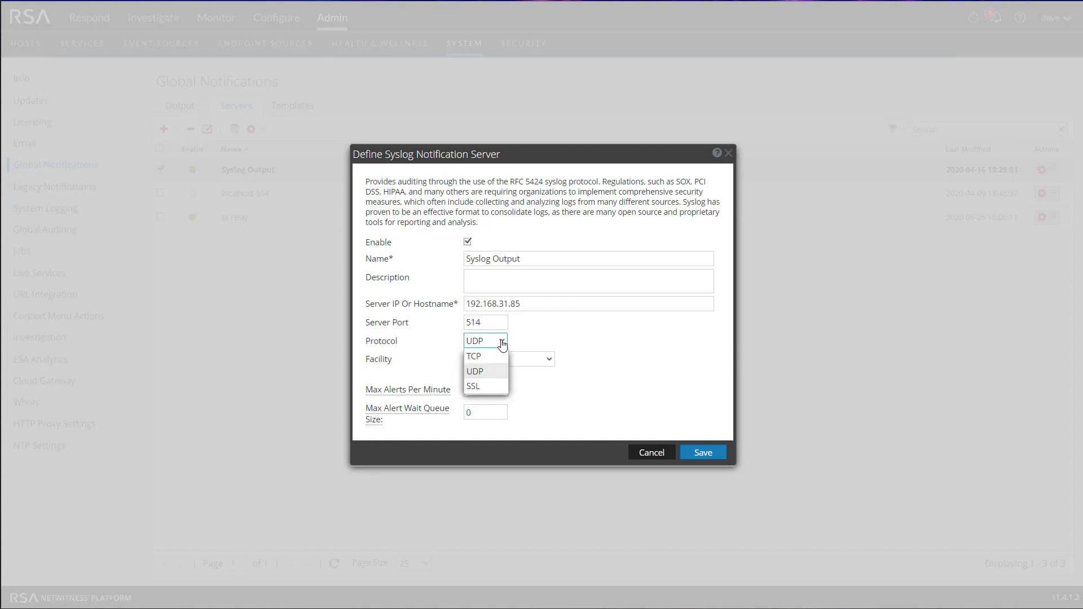
left_click(596, 391)
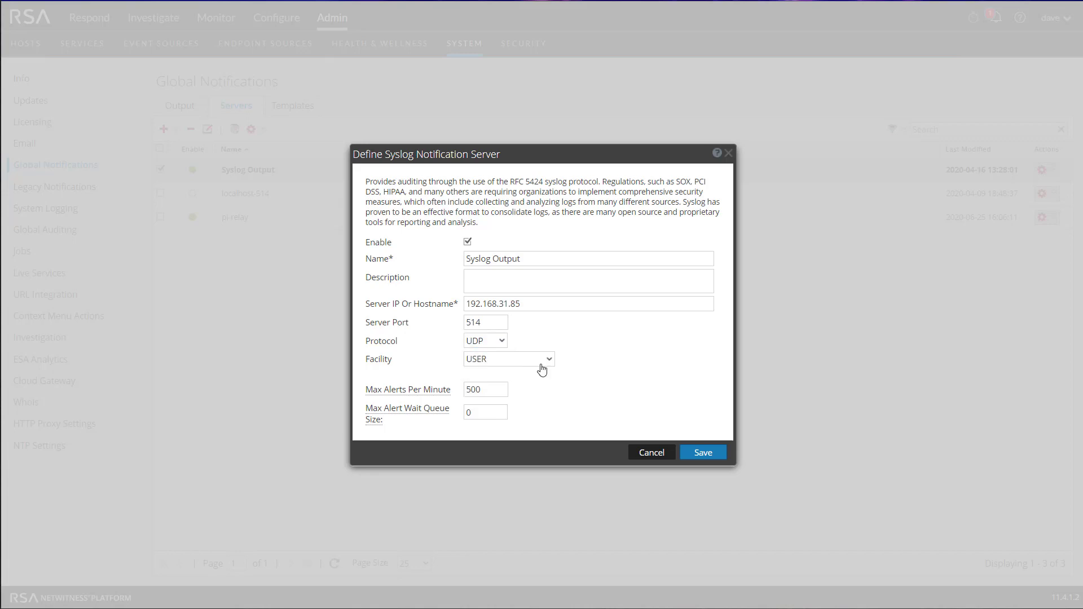
left_click(648, 461)
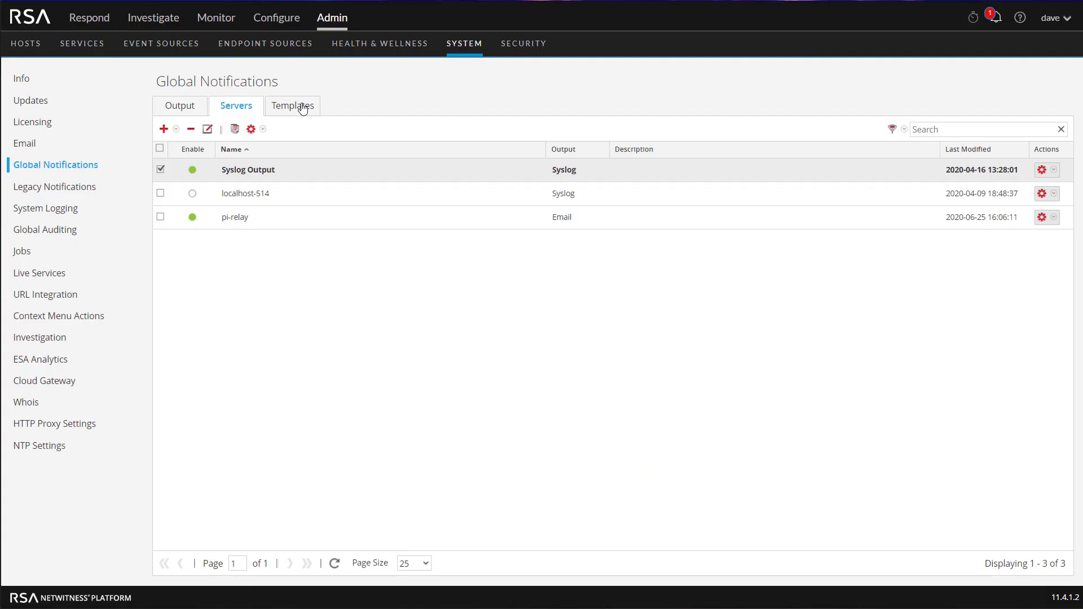
- Review the Global Notifications templates, and return to the notification outputs by way of the servers list
left_click(302, 109)
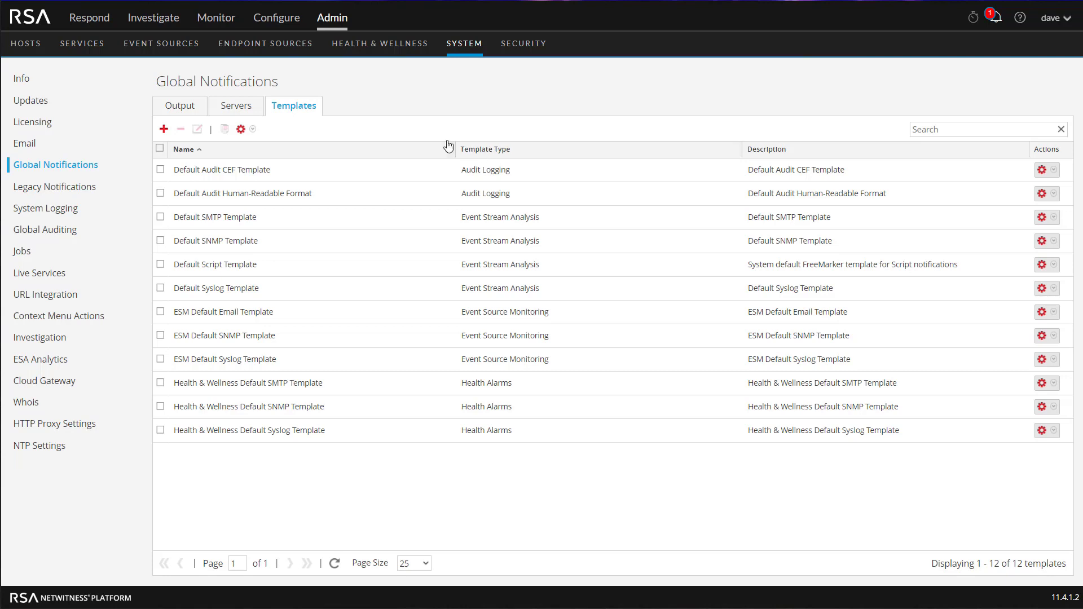
left_click(234, 110)
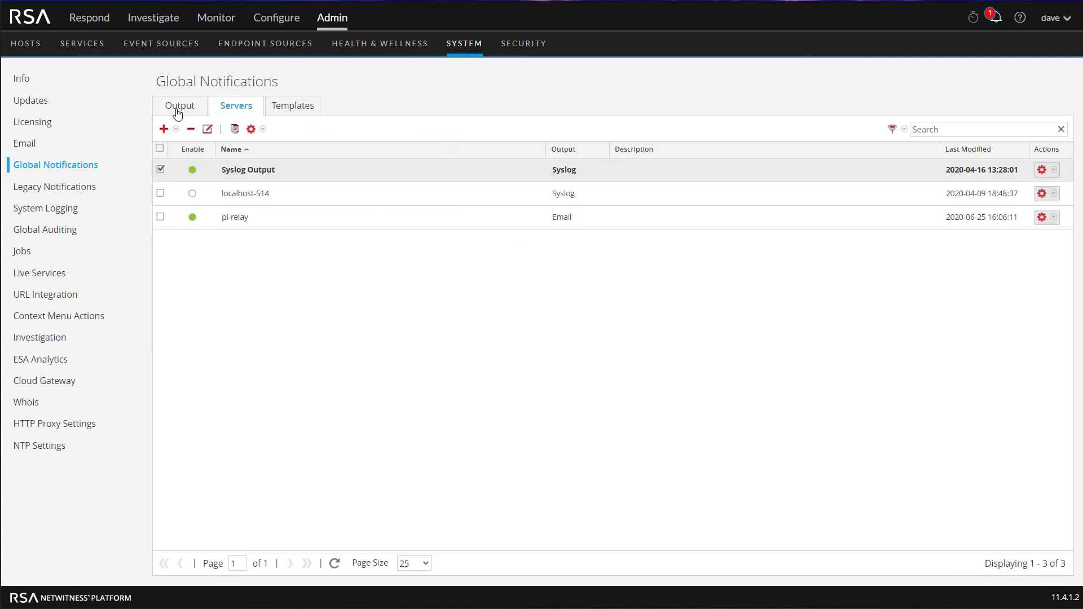
left_click(179, 113)
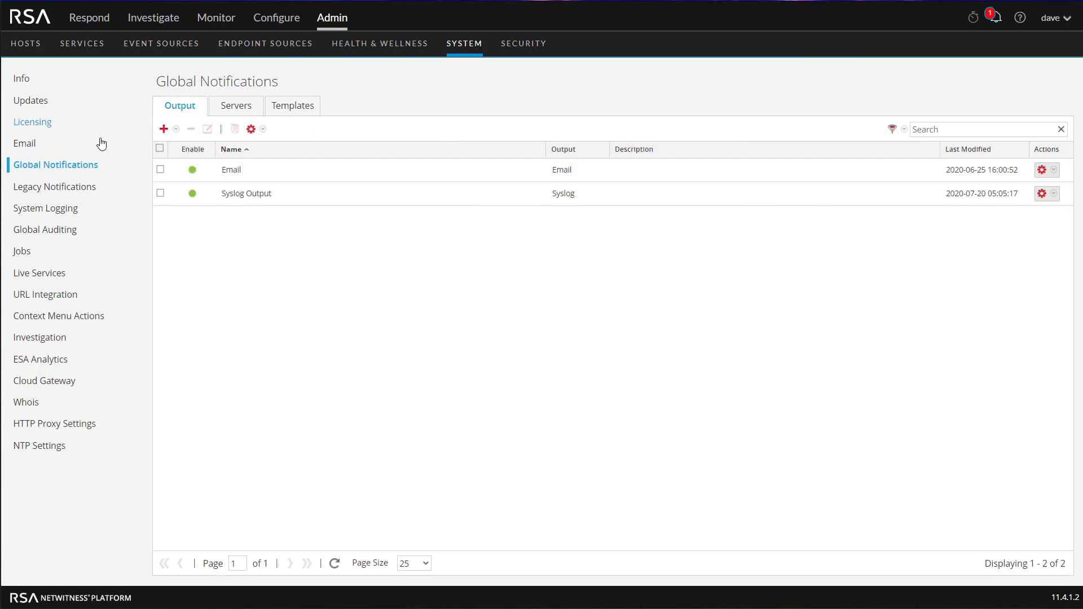
- Inspect the notification server and template options of the GA configuration under Global Auditing, and close it without saving
left_click(52, 234)
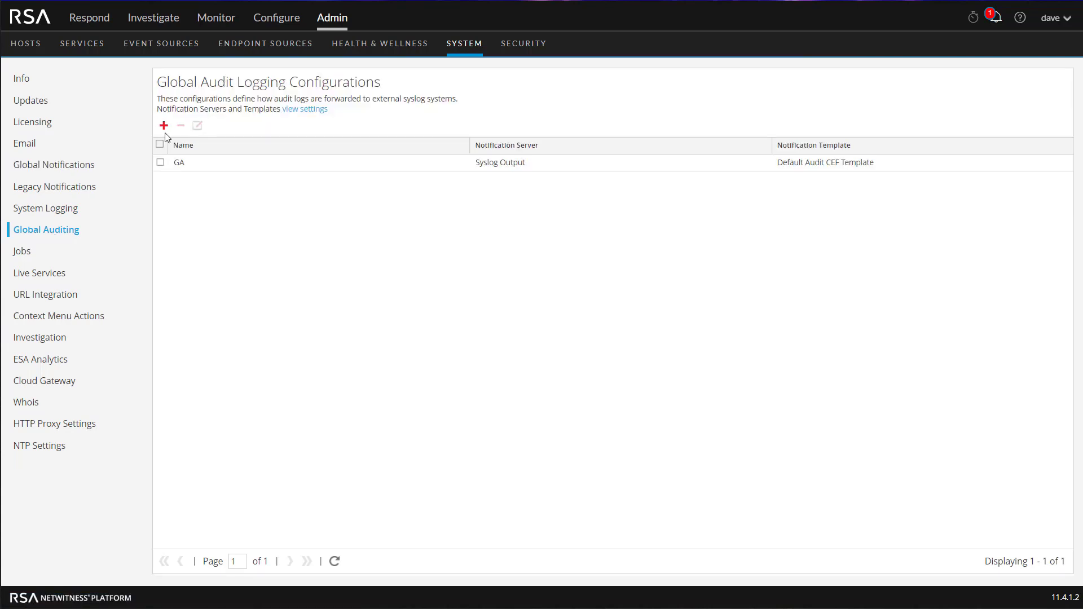
left_click(213, 163)
left_click(198, 125)
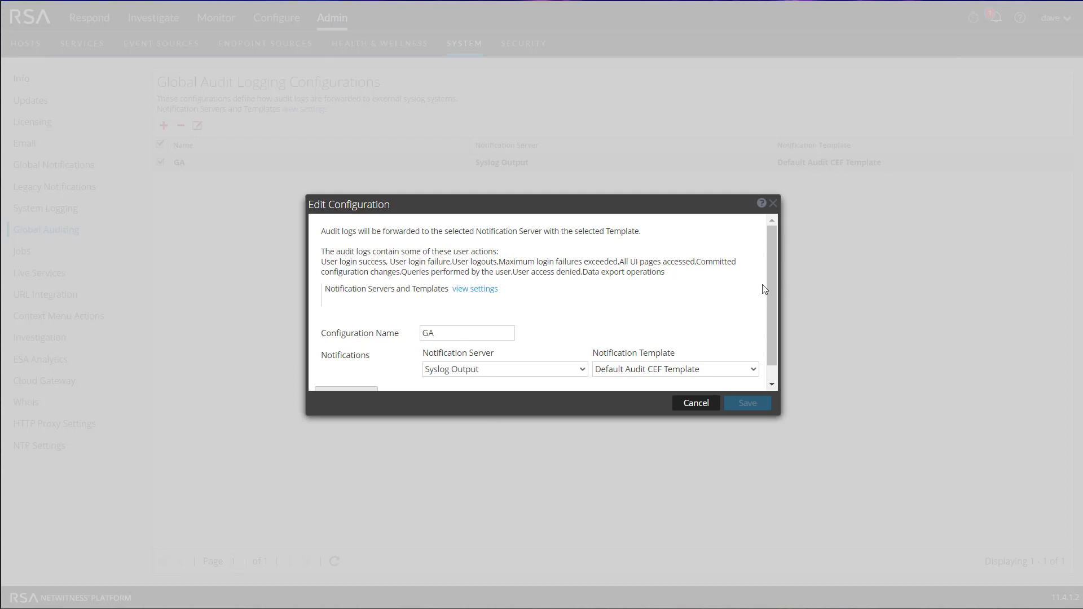
left_click_drag(776, 284, 776, 298)
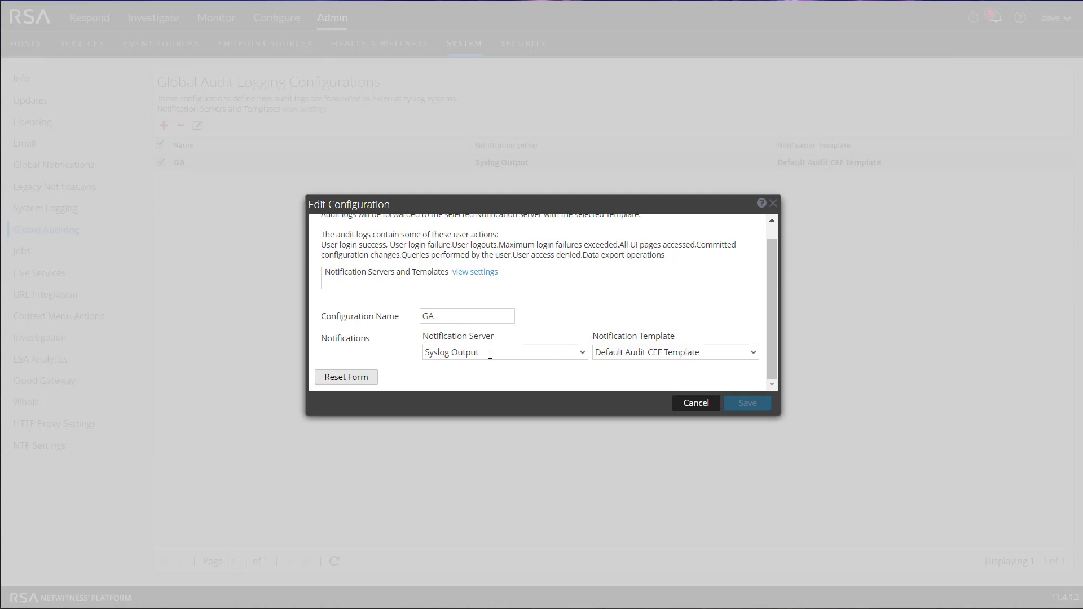
left_click(579, 352)
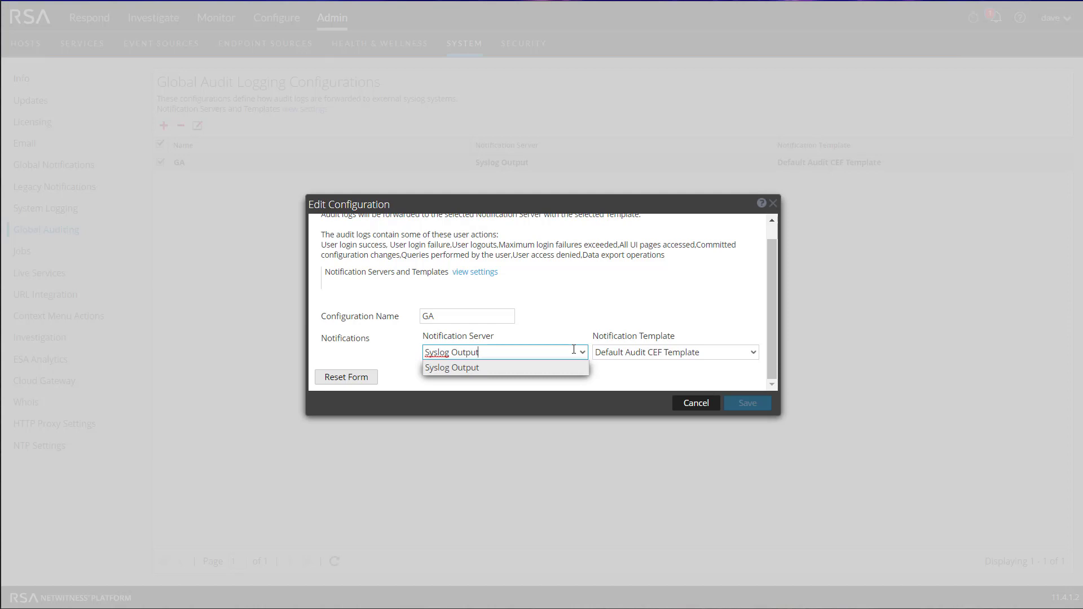
left_click(708, 354)
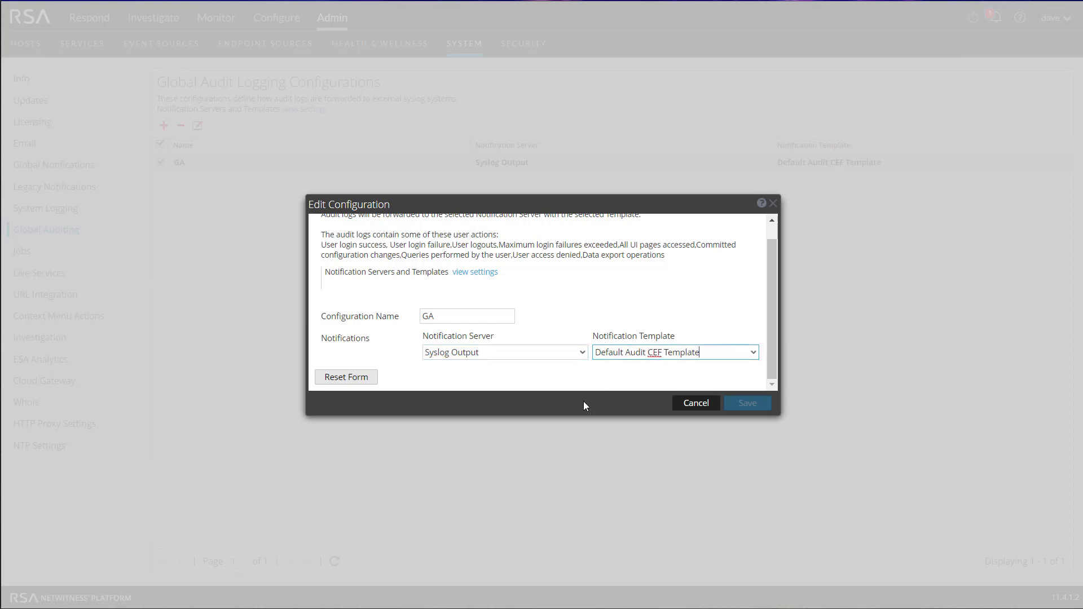
left_click(697, 402)
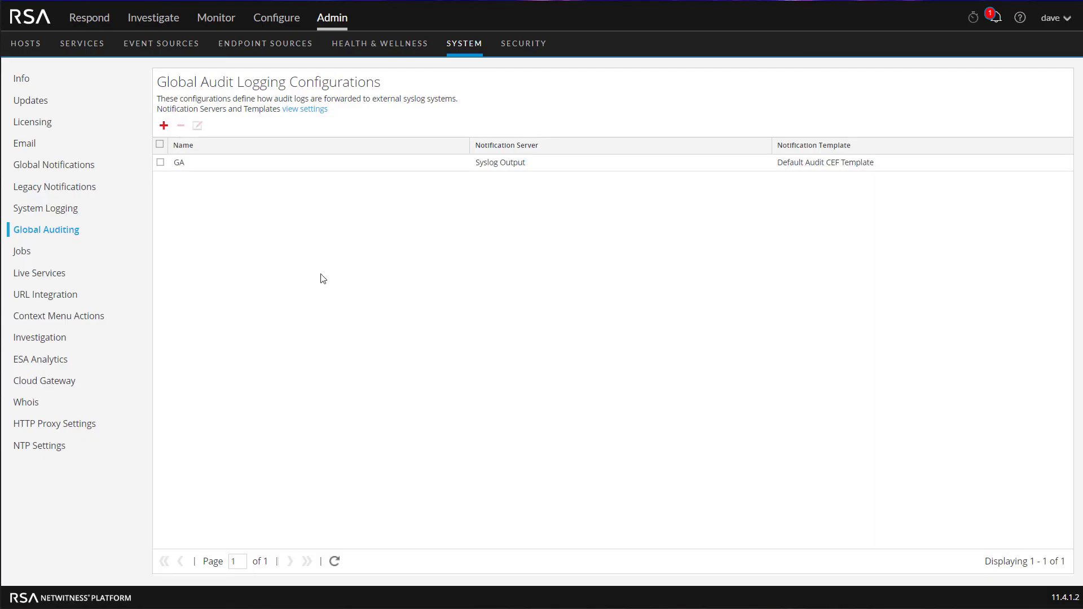
- Open the Investigate Navigate view, drill into device type rsa_netwitness_audit on the NW-HU Broker, and review the audit meta values
left_click(153, 19)
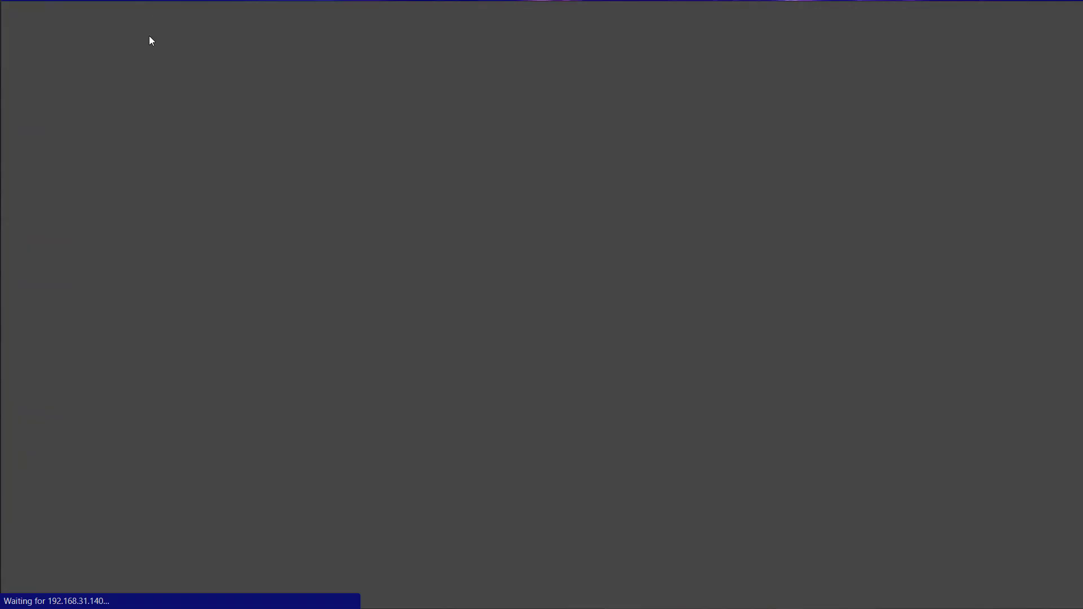
left_click(528, 197)
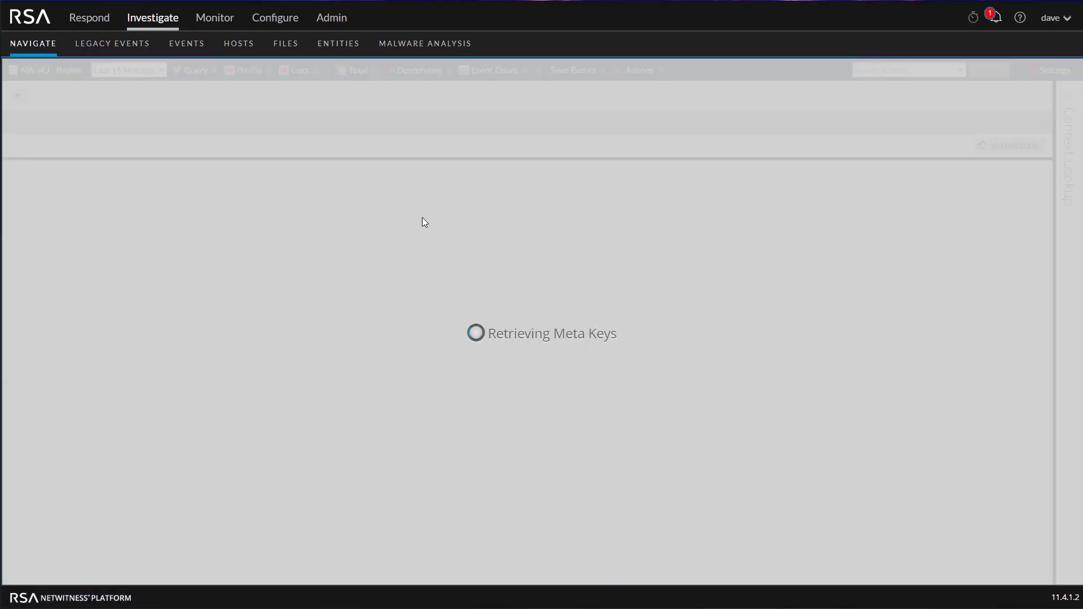
left_click(60, 457)
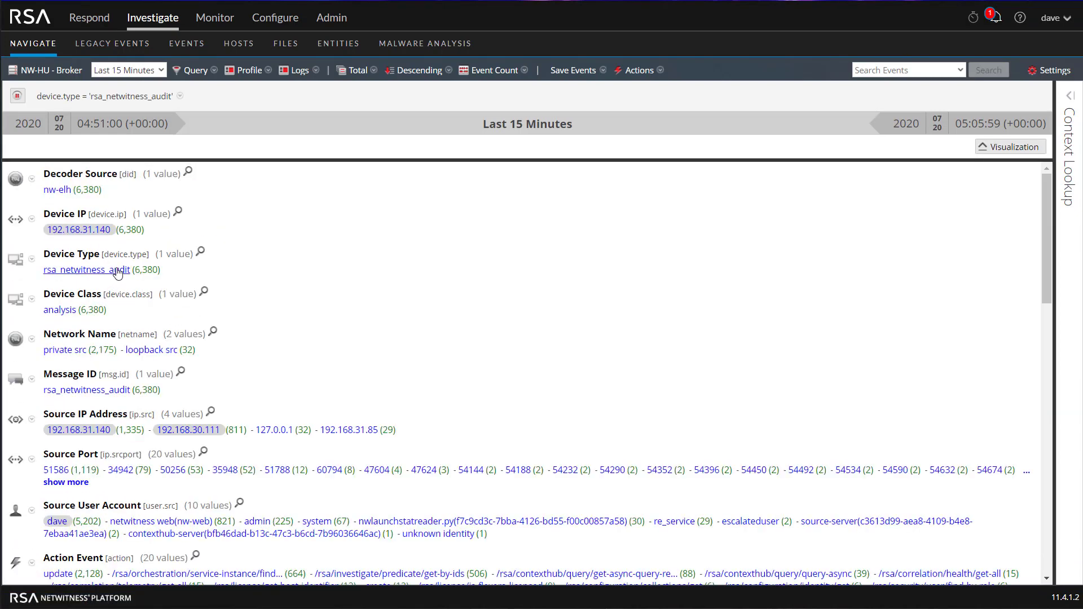
scroll(451, 365, "down", 6)
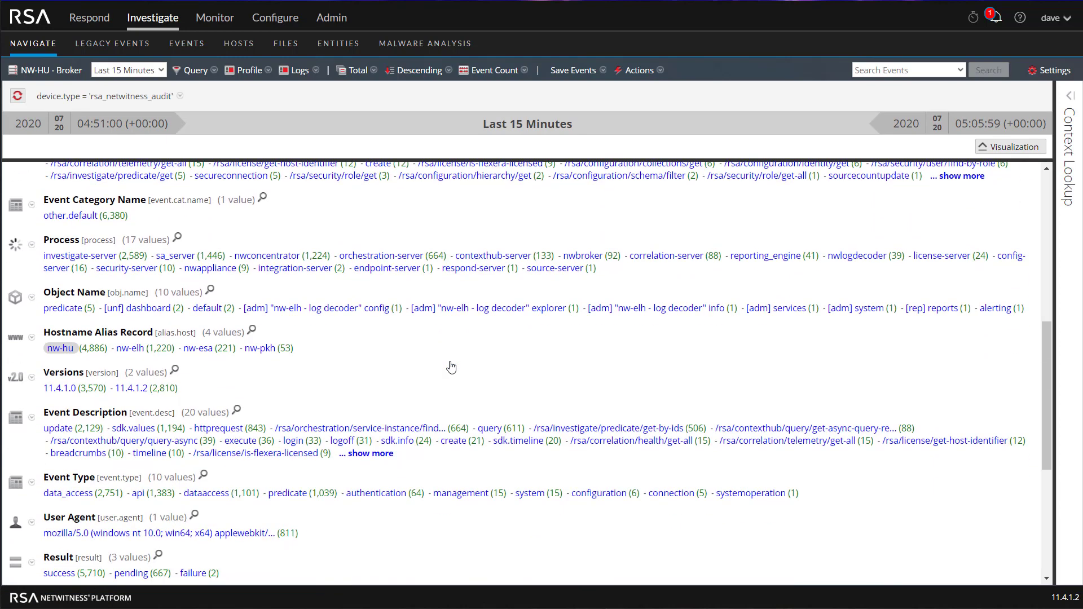
scroll(451, 367, "up", 6)
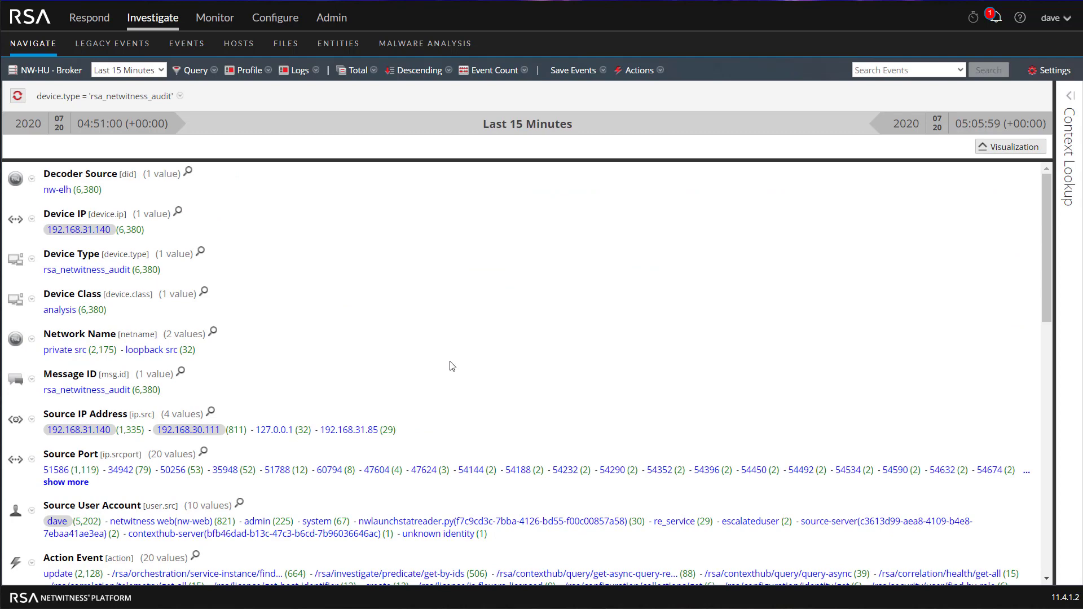
- Apply the advanced query event.desc="logon-web" to the audit events and review the source user accounts and logon results
left_click(191, 71)
left_click(225, 91)
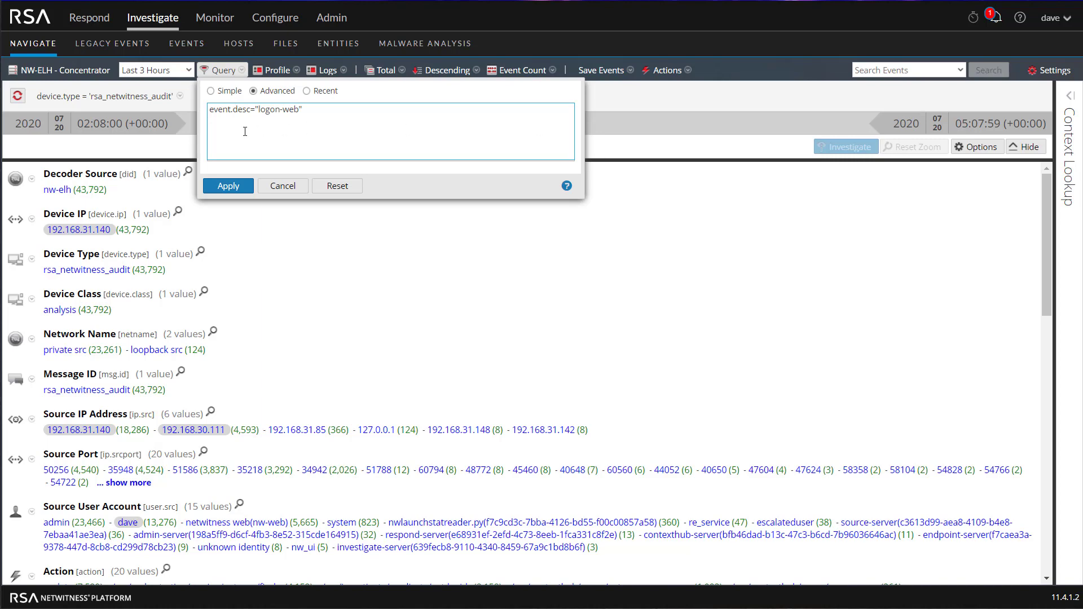
left_click(230, 187)
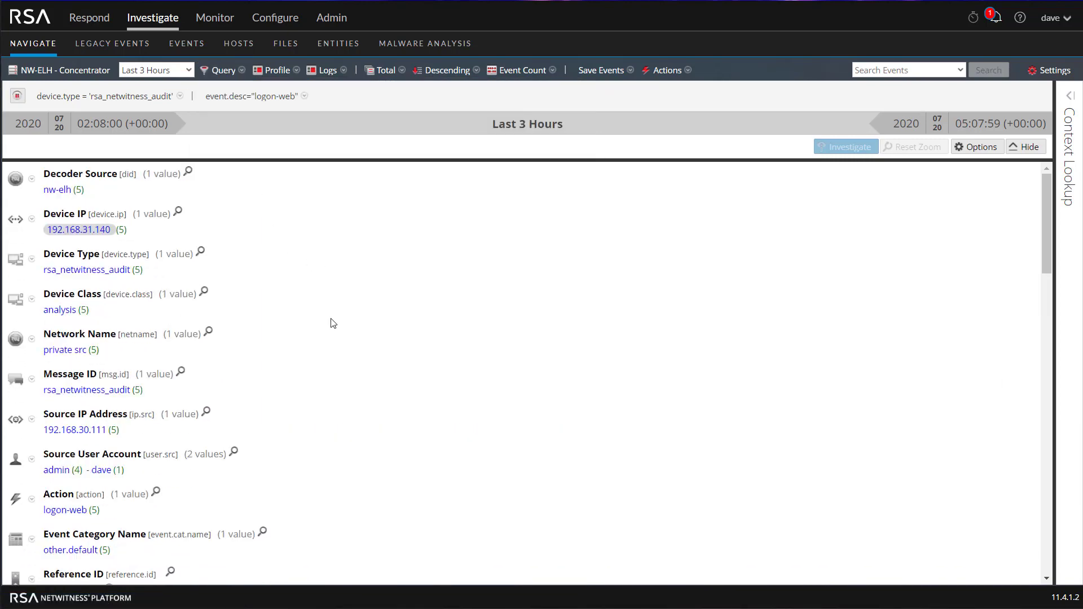
scroll(97, 329, "down", 1)
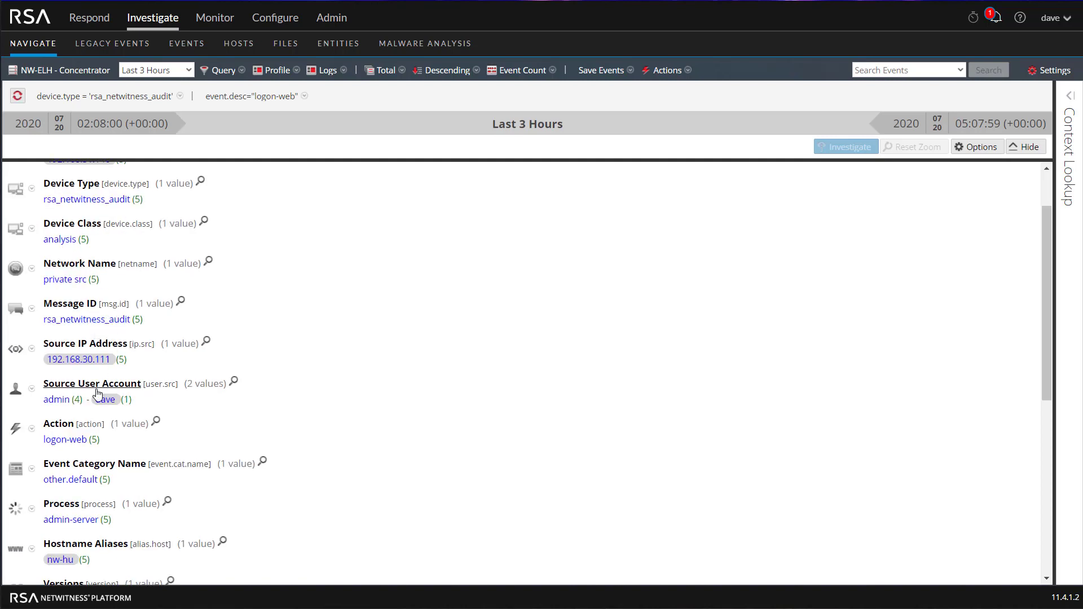
mouse_move(106, 362)
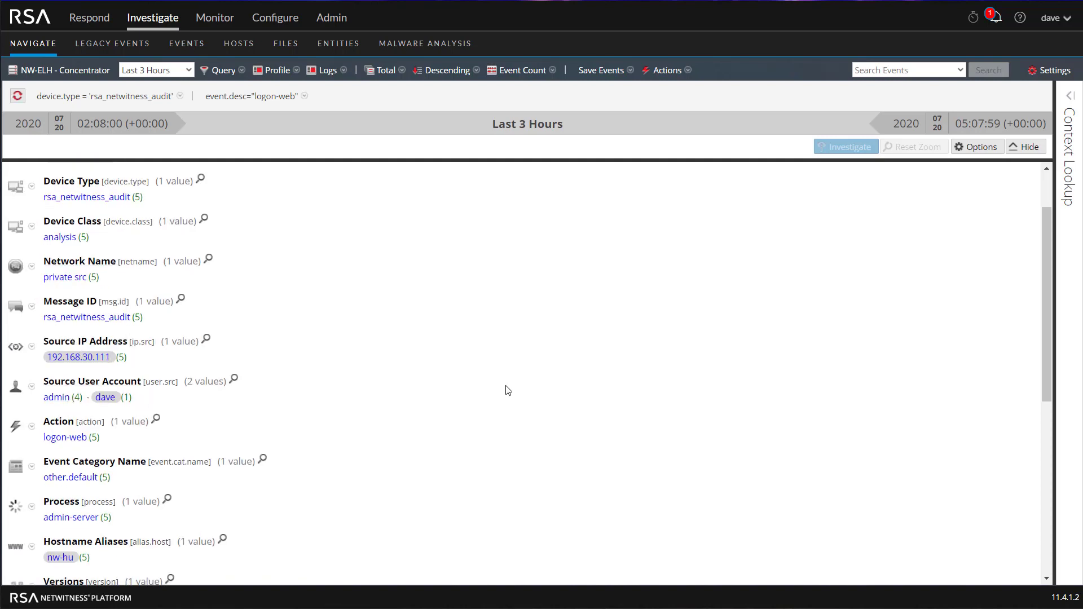
scroll(412, 411, "down", 5)
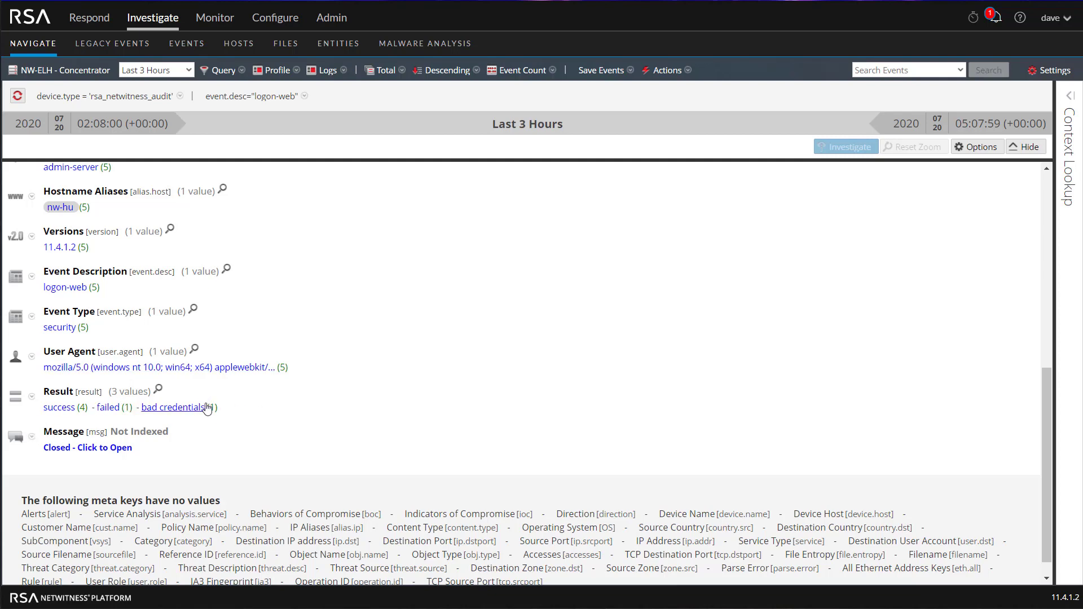
scroll(450, 398, "up", 6)
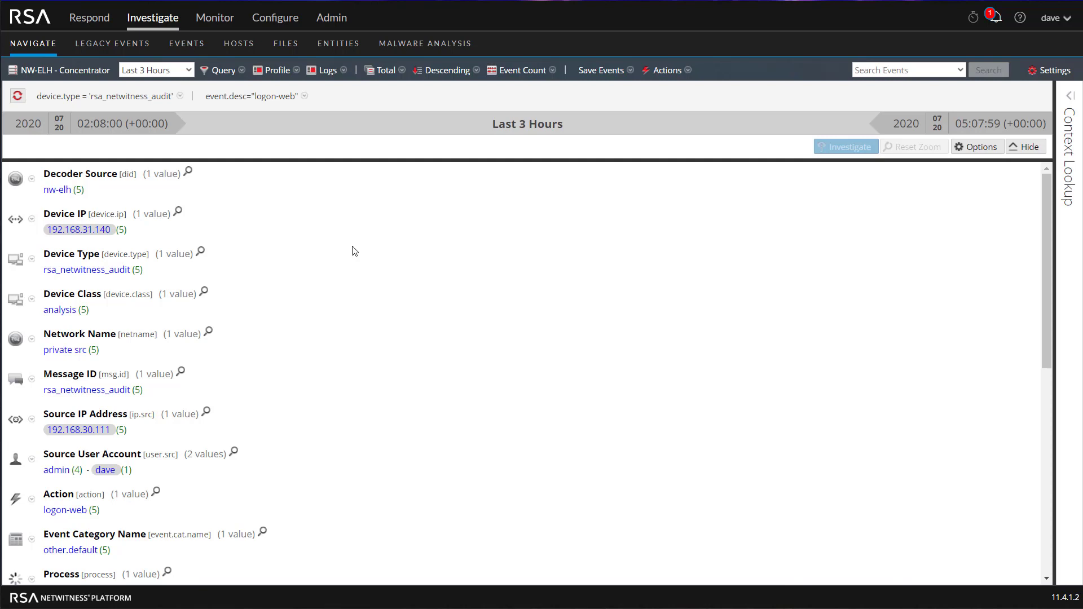
- Replace the logon-web filter with the advanced query process = 'reporting_engine' on the audit events
left_click(288, 97)
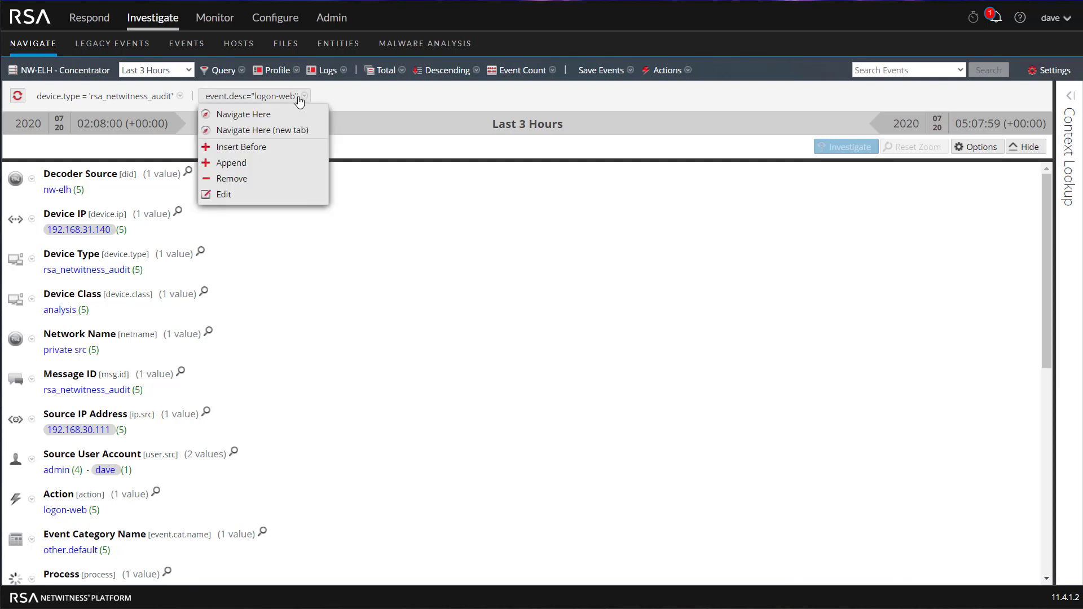
left_click(250, 176)
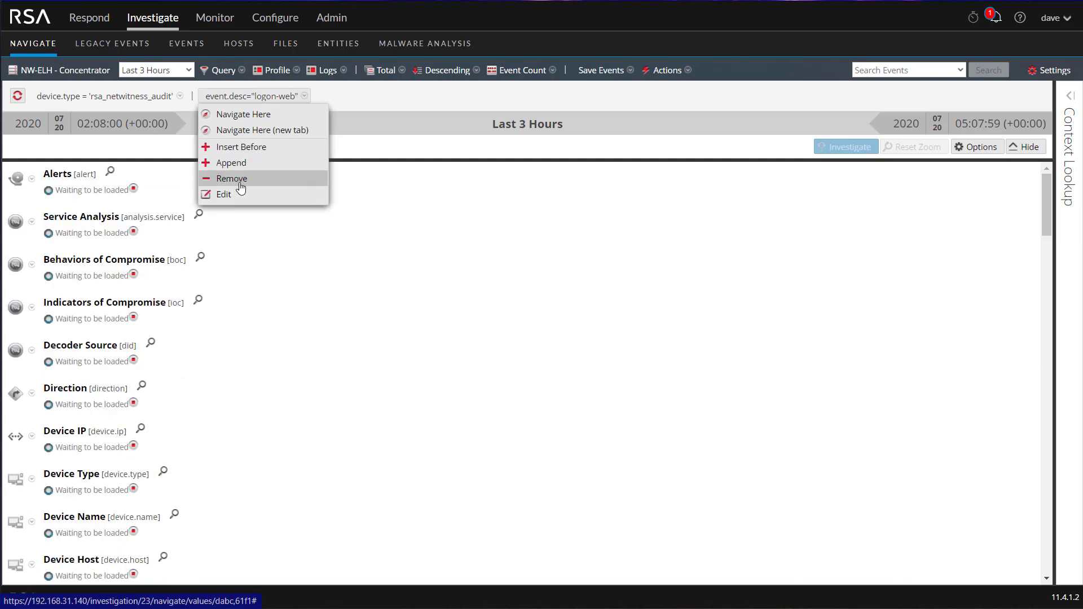
left_click(226, 73)
left_click(220, 119)
type("process = 'reporting_engine'")
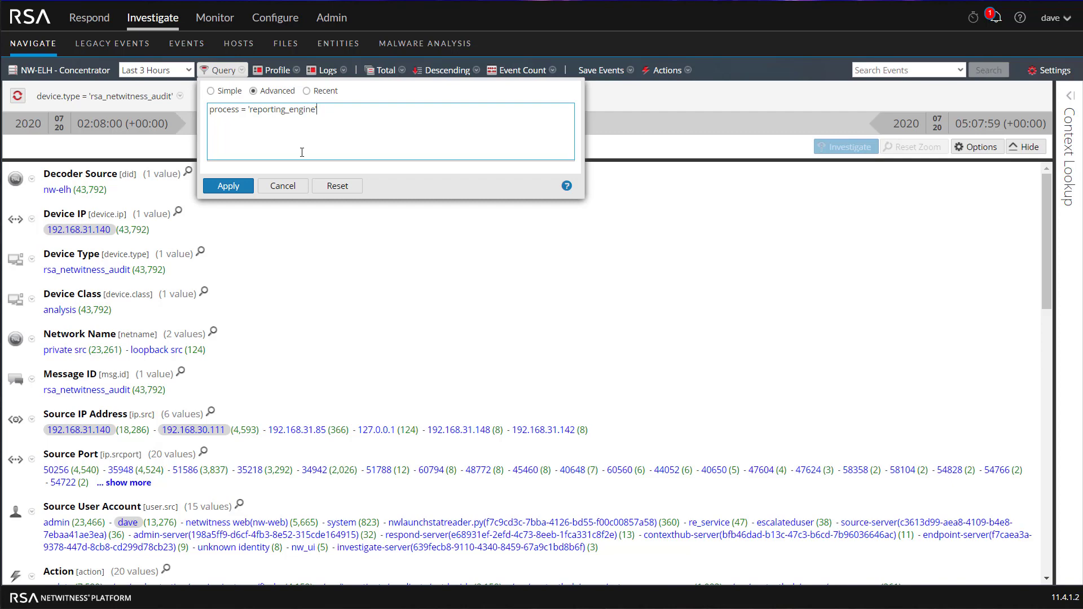
left_click(229, 187)
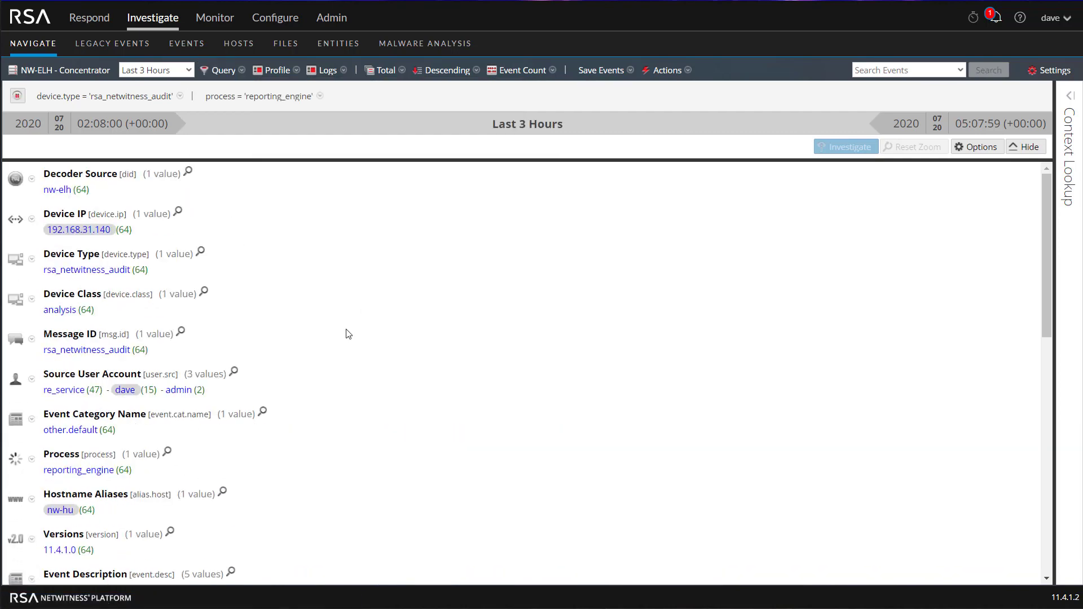
- Drill into the delete event description of the reporting engine events and examine the messages about rule and report deletions
scroll(345, 372, "down", 4)
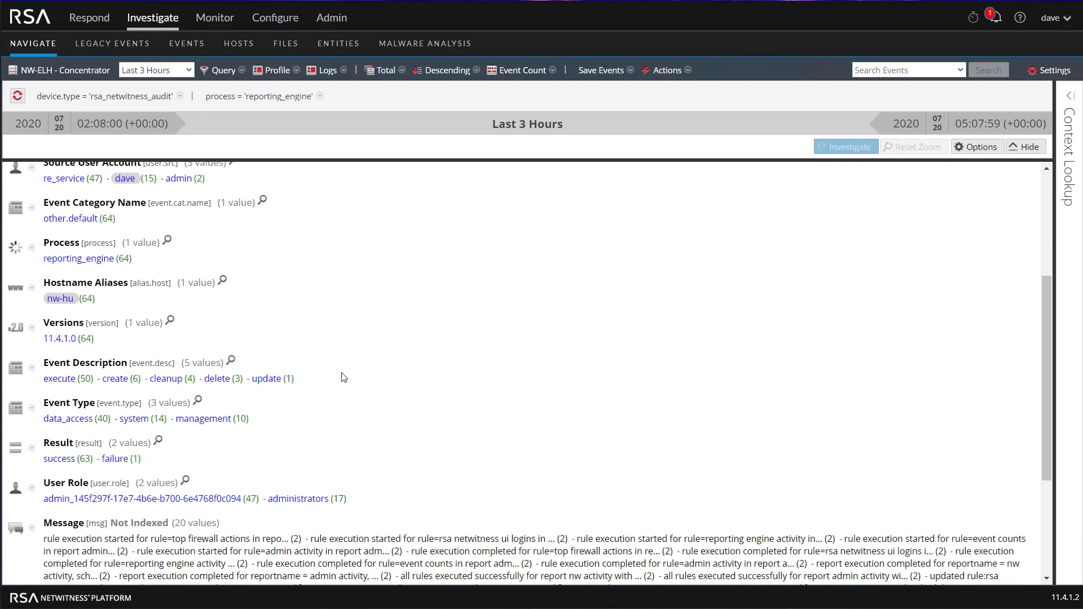
left_click(217, 379)
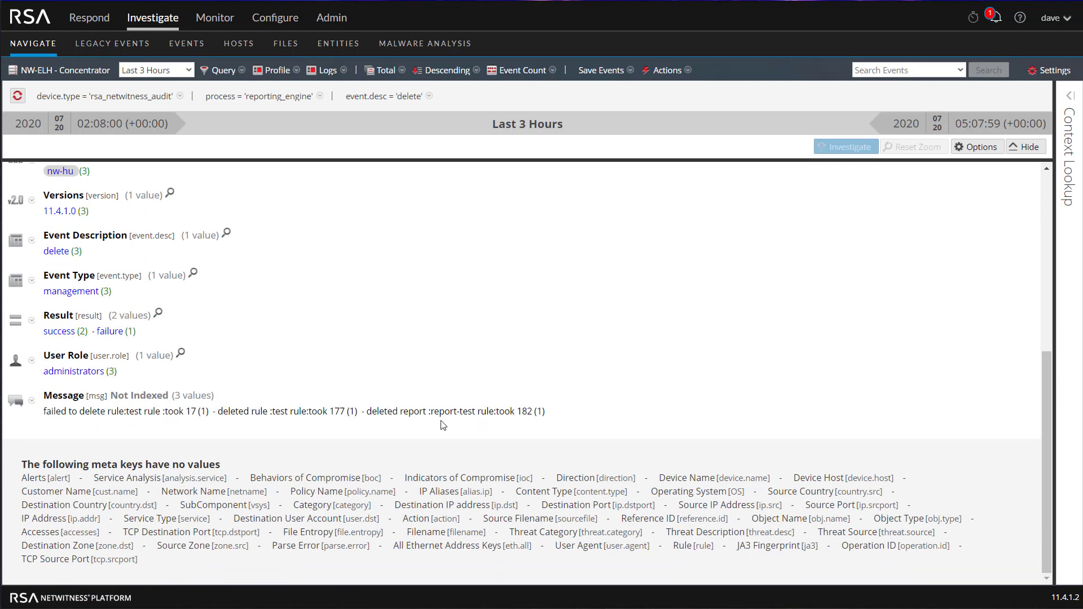
double_click(259, 411)
left_click_drag(428, 411, 454, 416)
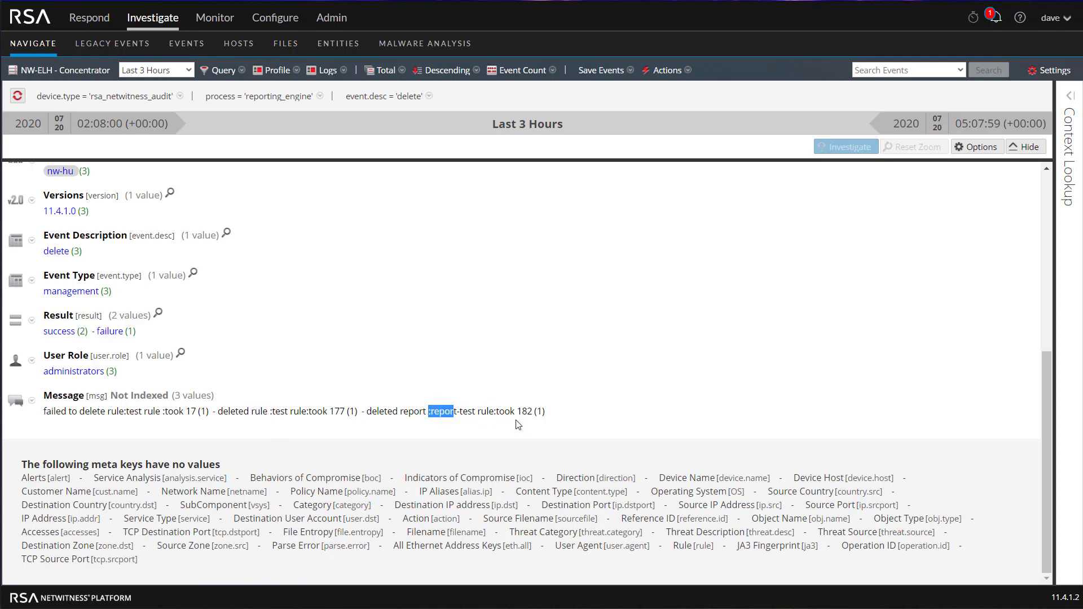